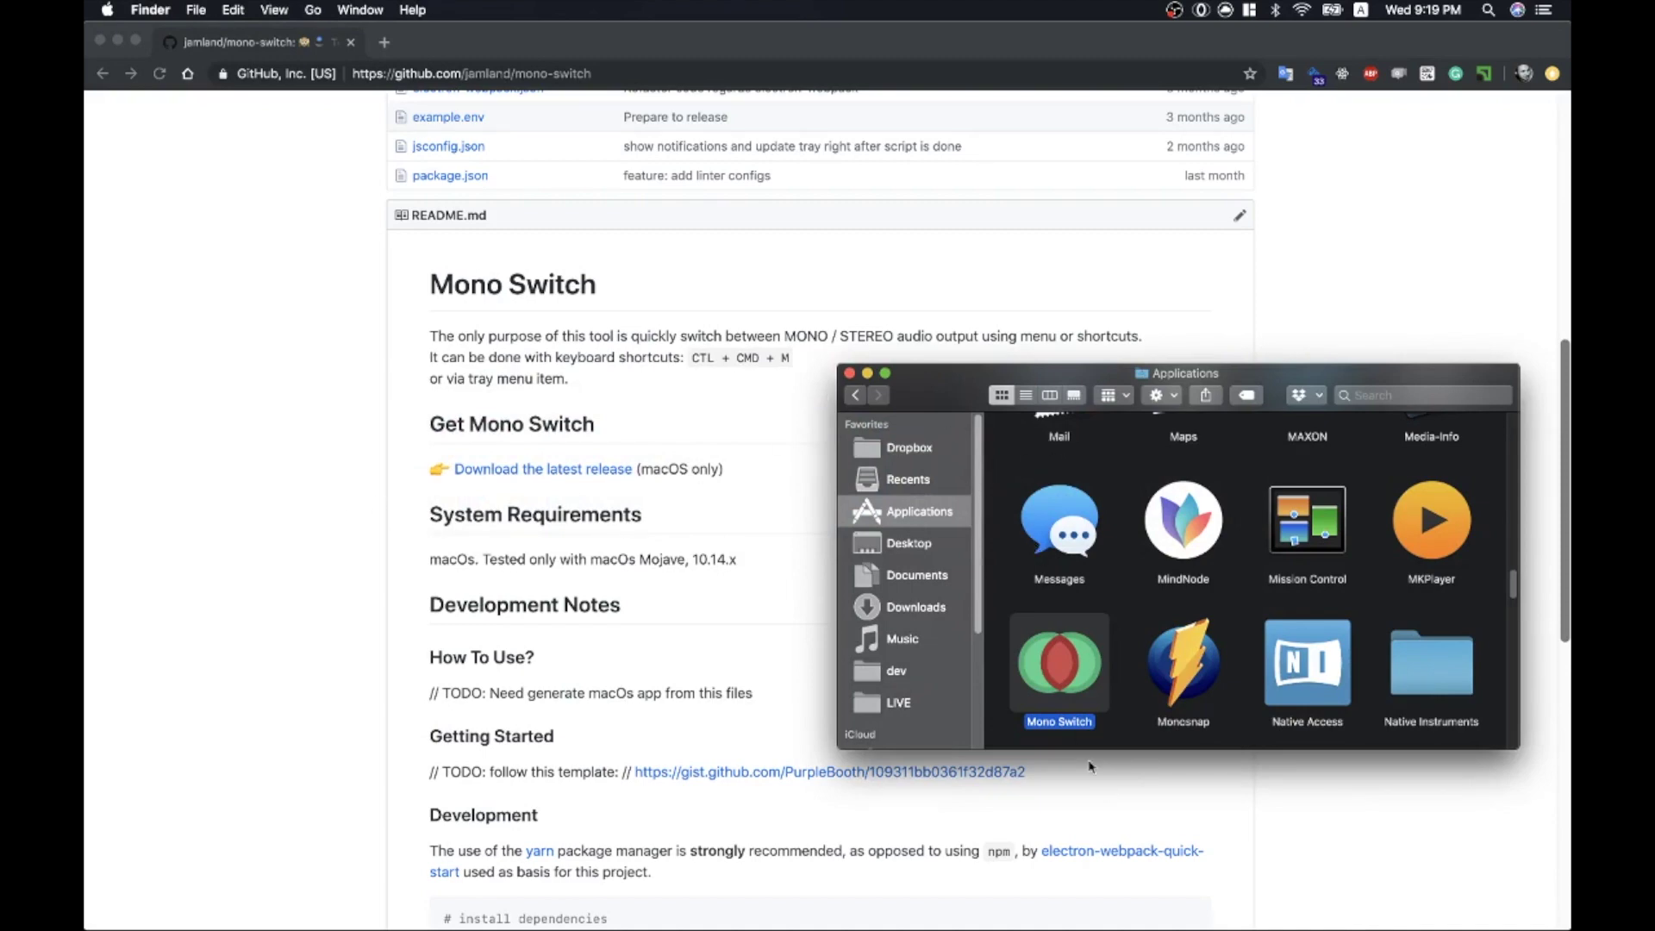
- Preview and launch Mono Switch from Applications, then check and dismiss its menu-bar menu
key(space)
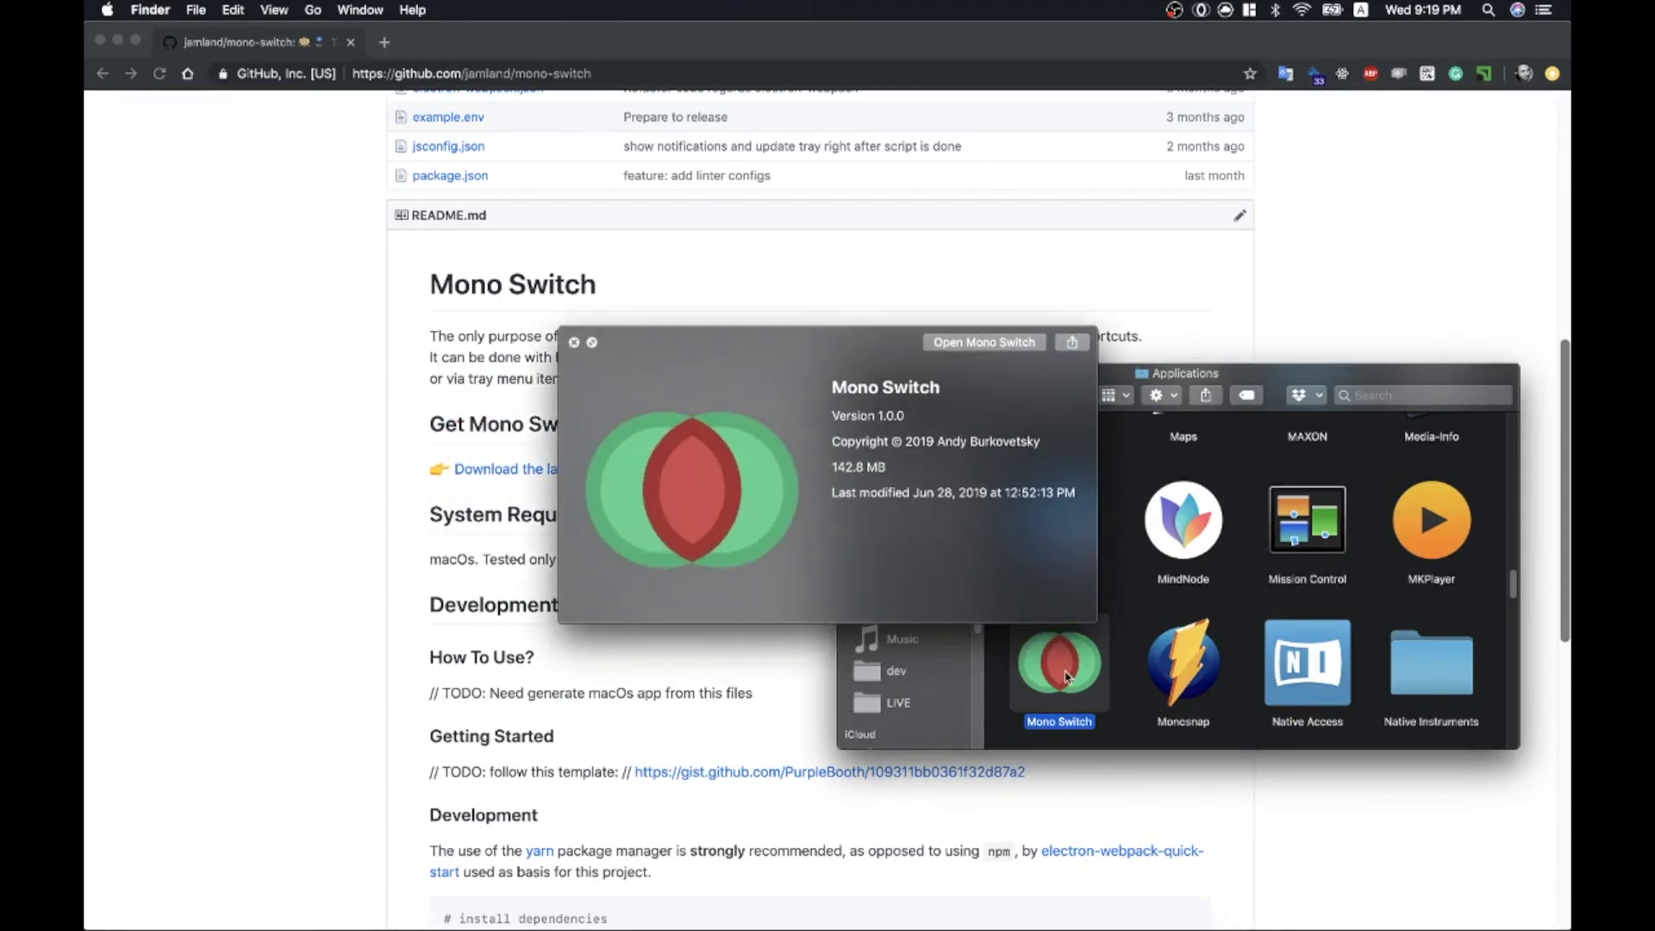
key(space)
click(1201, 10)
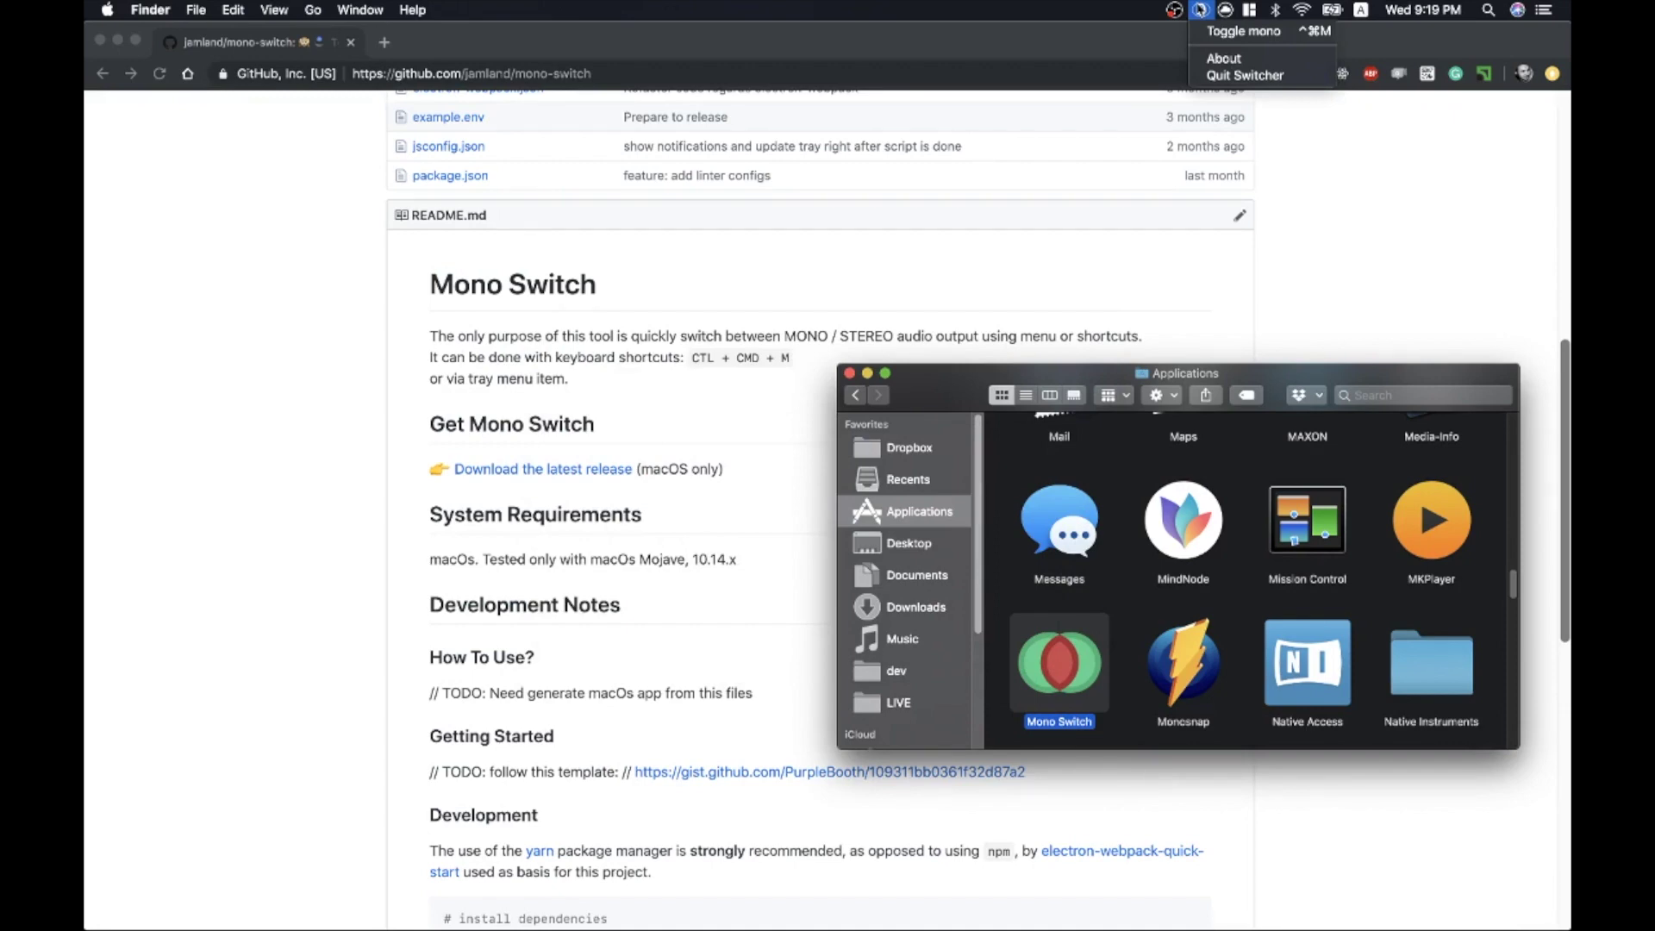
key(Escape)
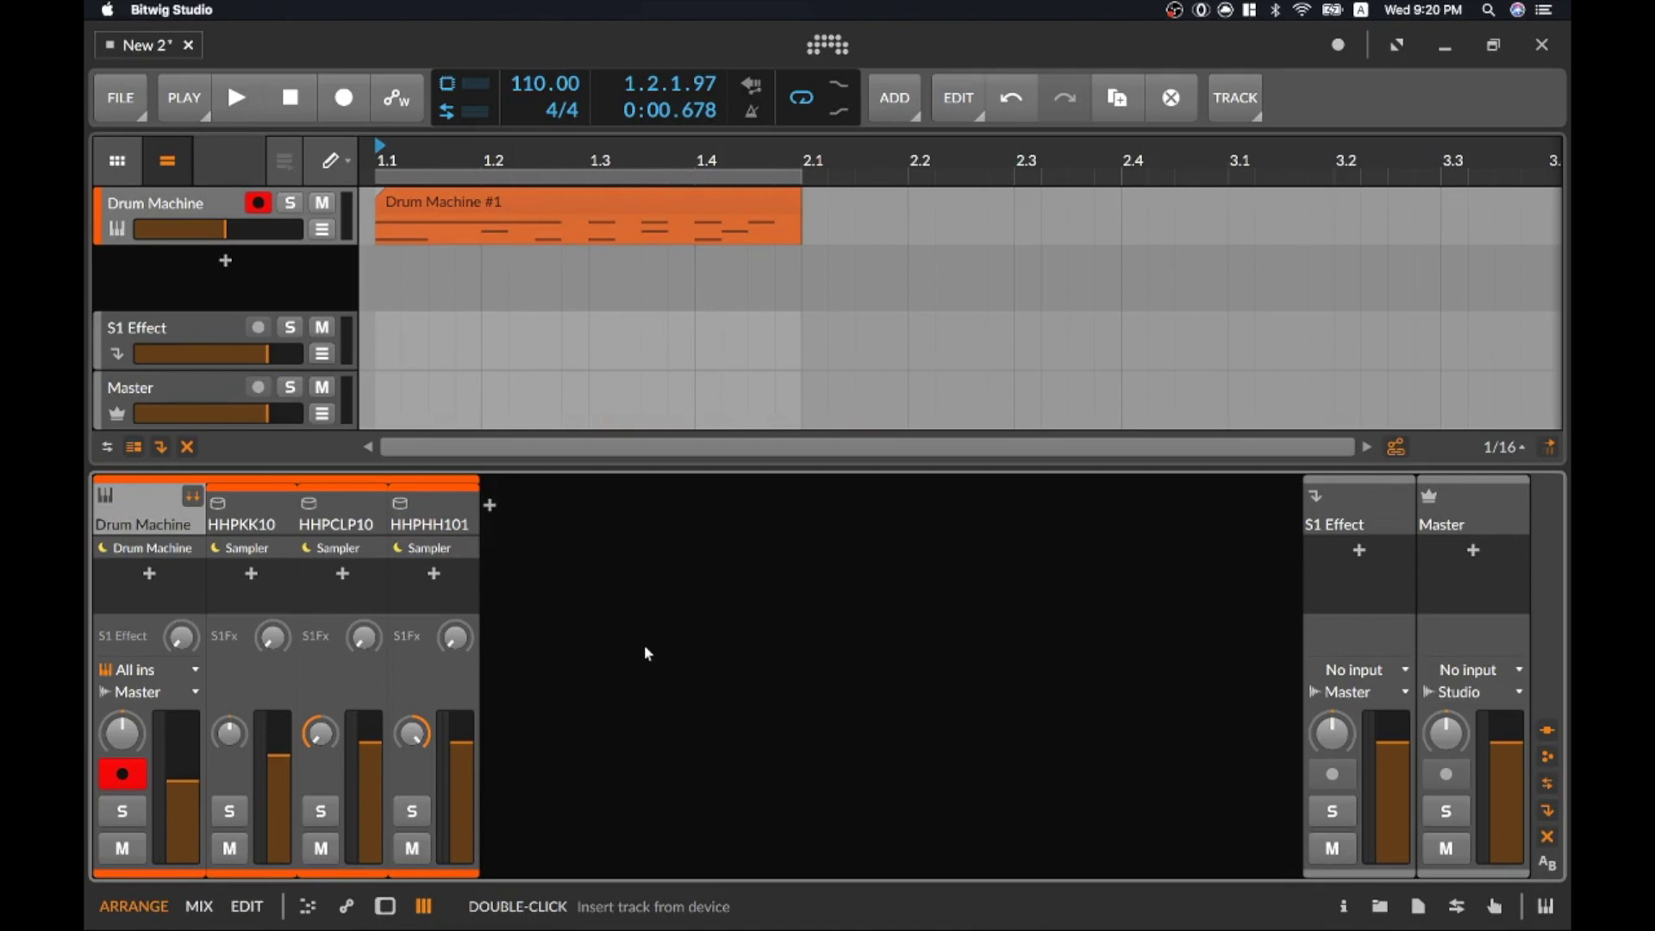
- Start the drum loop with HHPCLP10 panned hard left and HHPHH101 hard right
key(space)
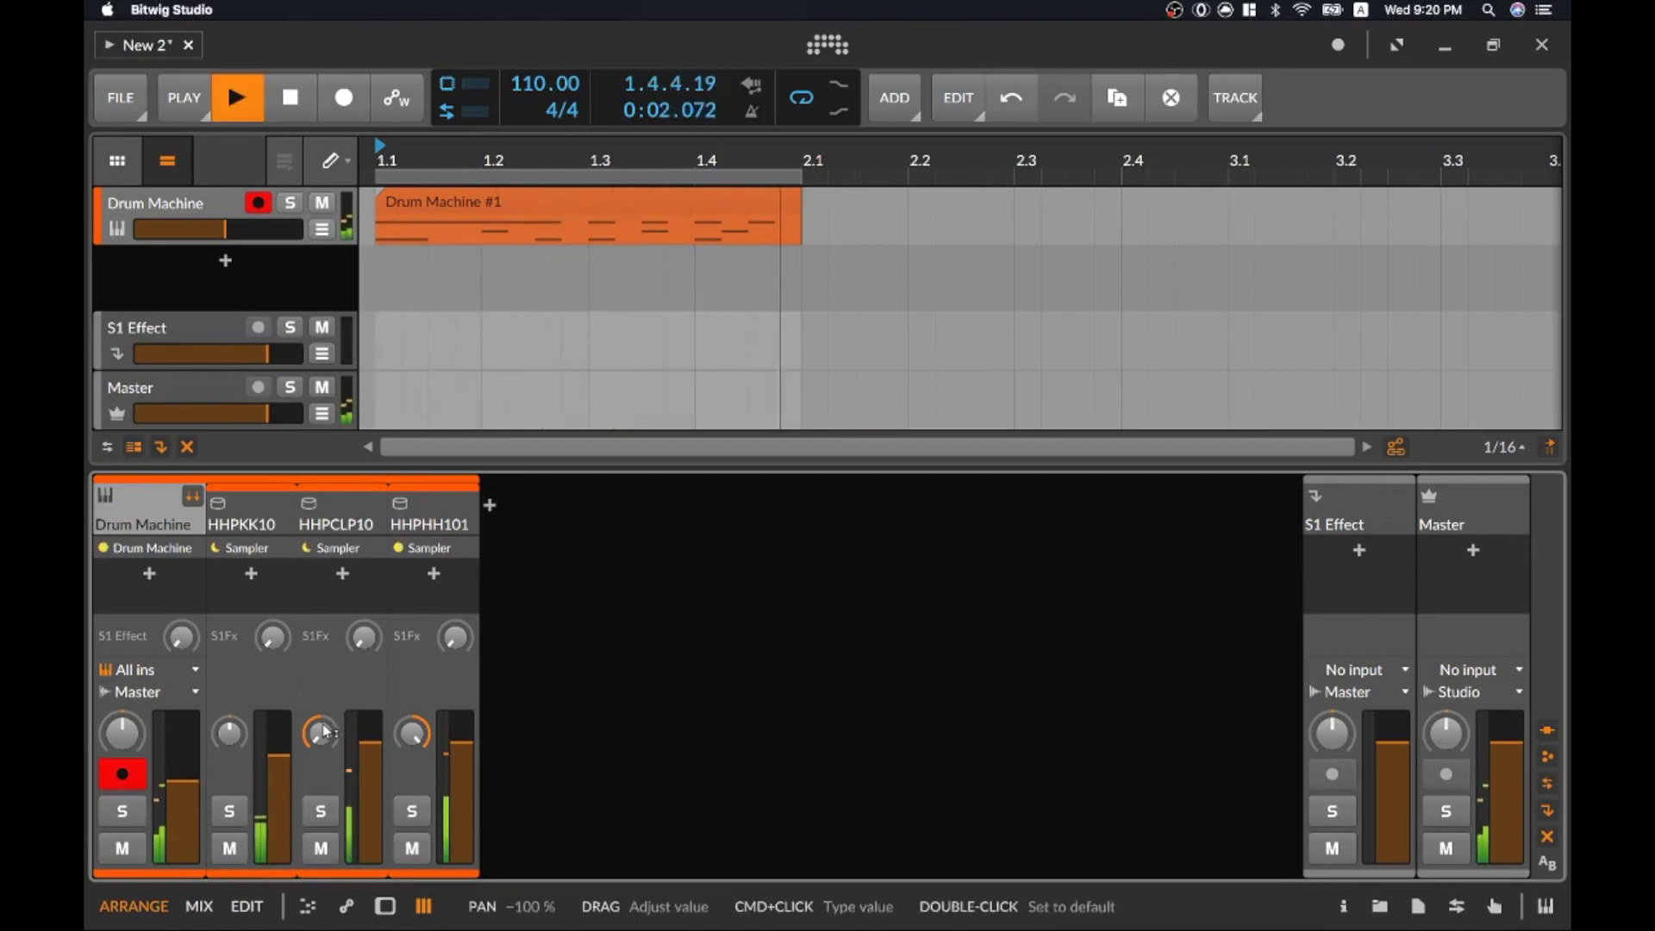
drag(318, 734, 324, 731)
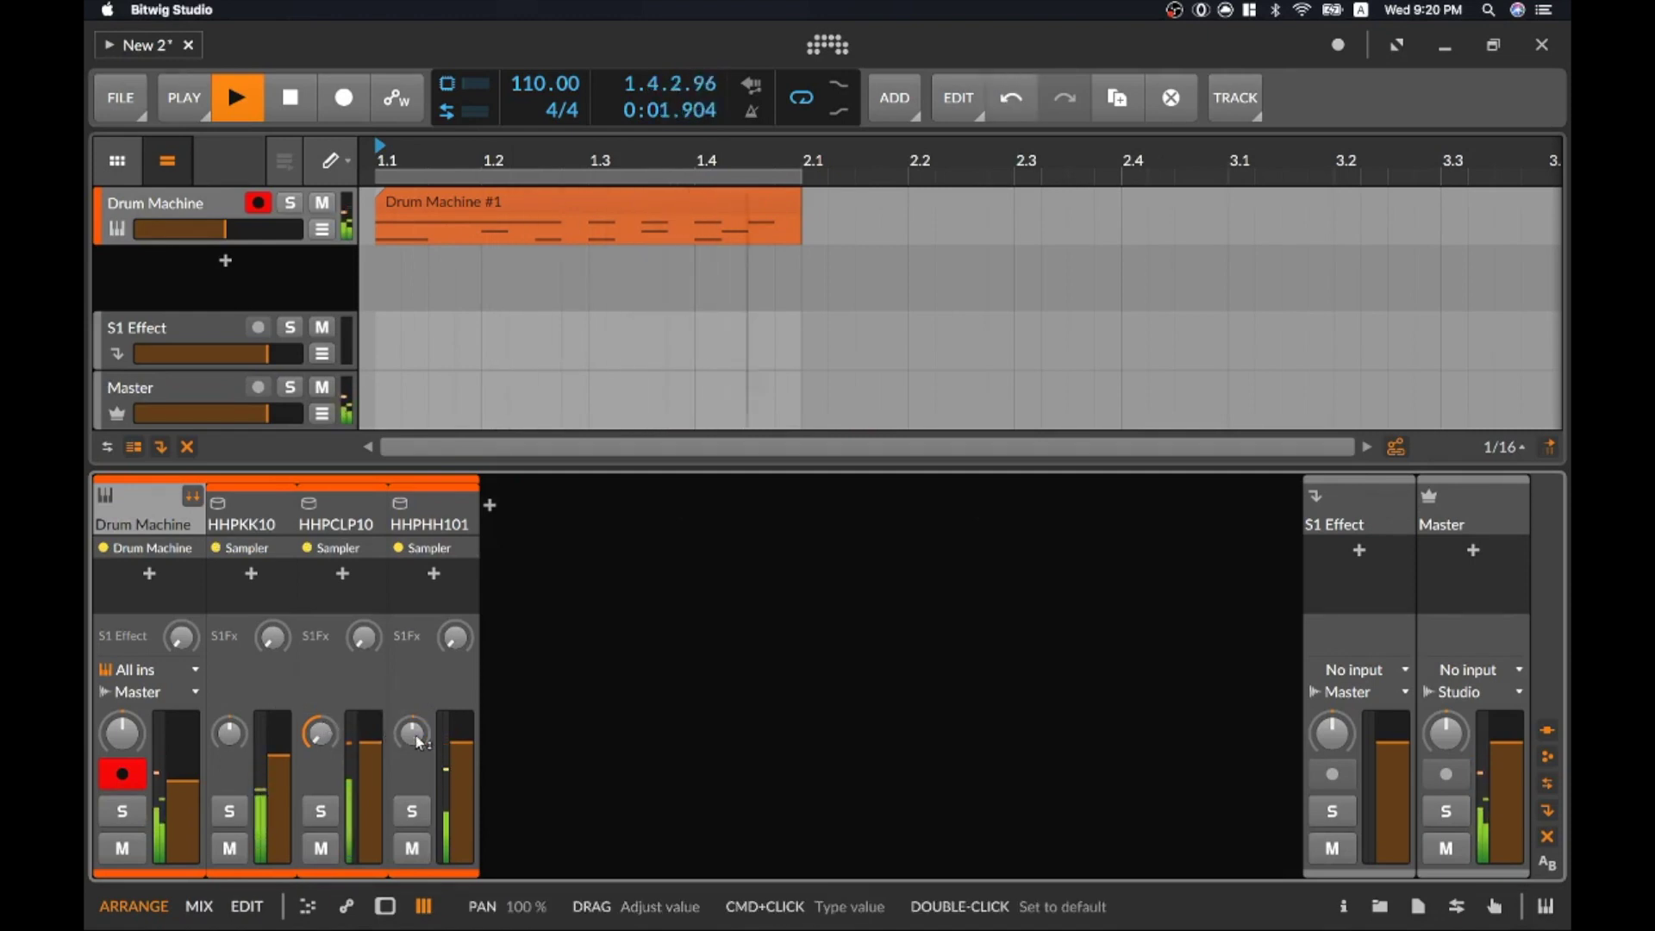
drag(413, 734, 417, 725)
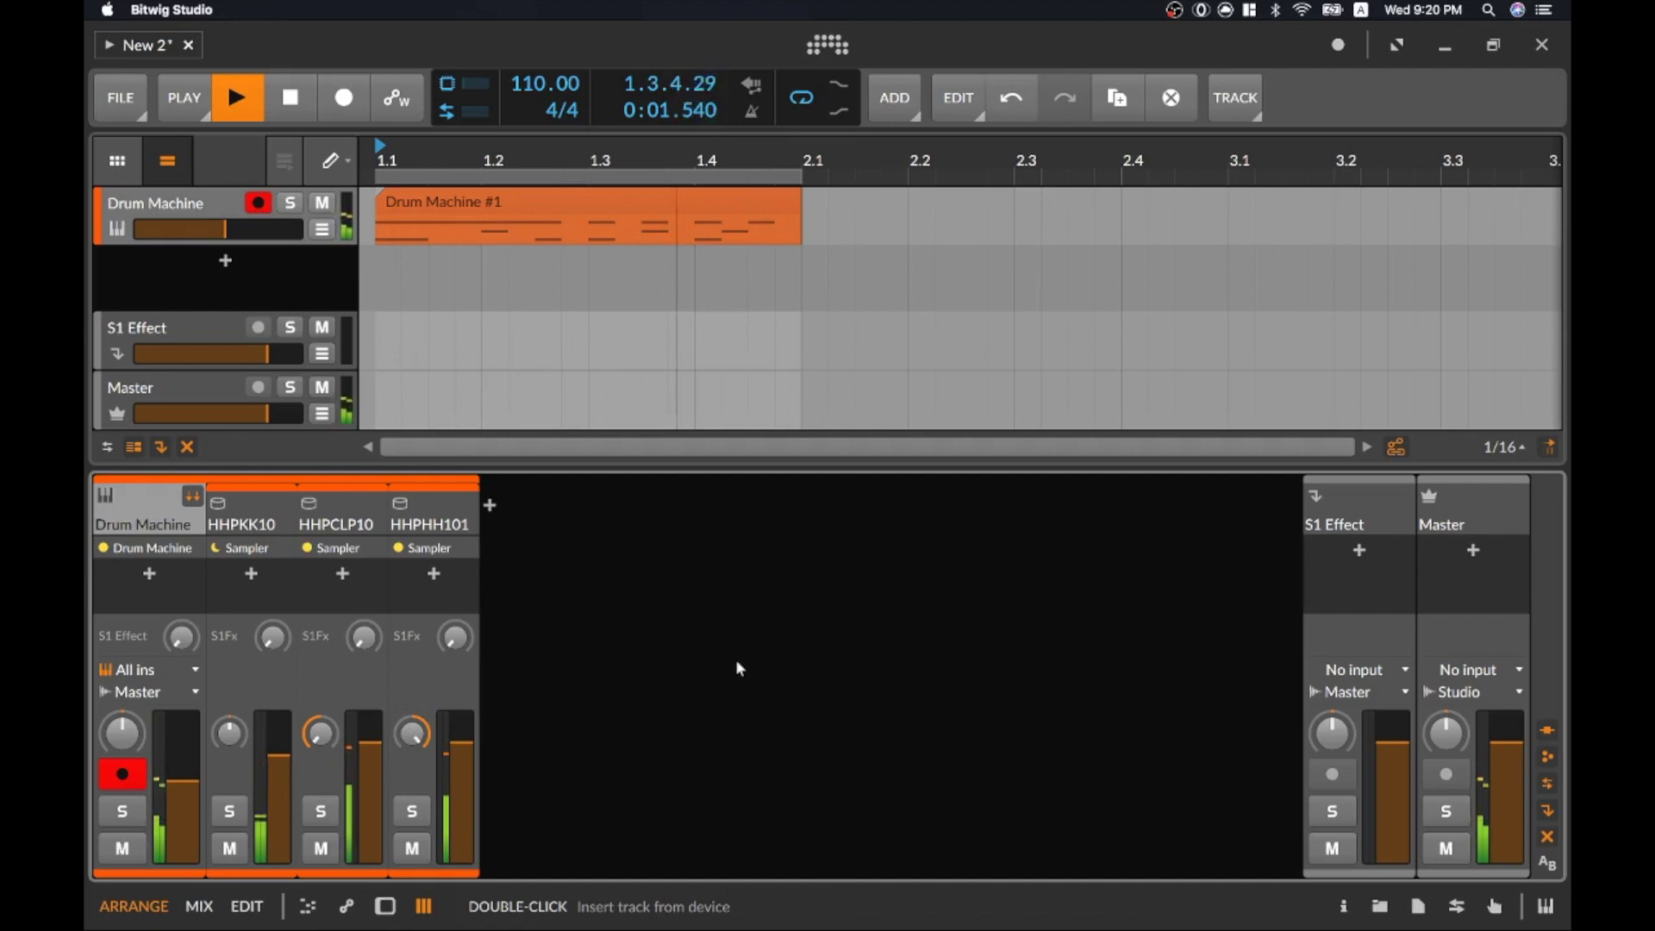
- Use Toggle mono in the Mono Switch menu twice, switching to mono and back
click(1201, 9)
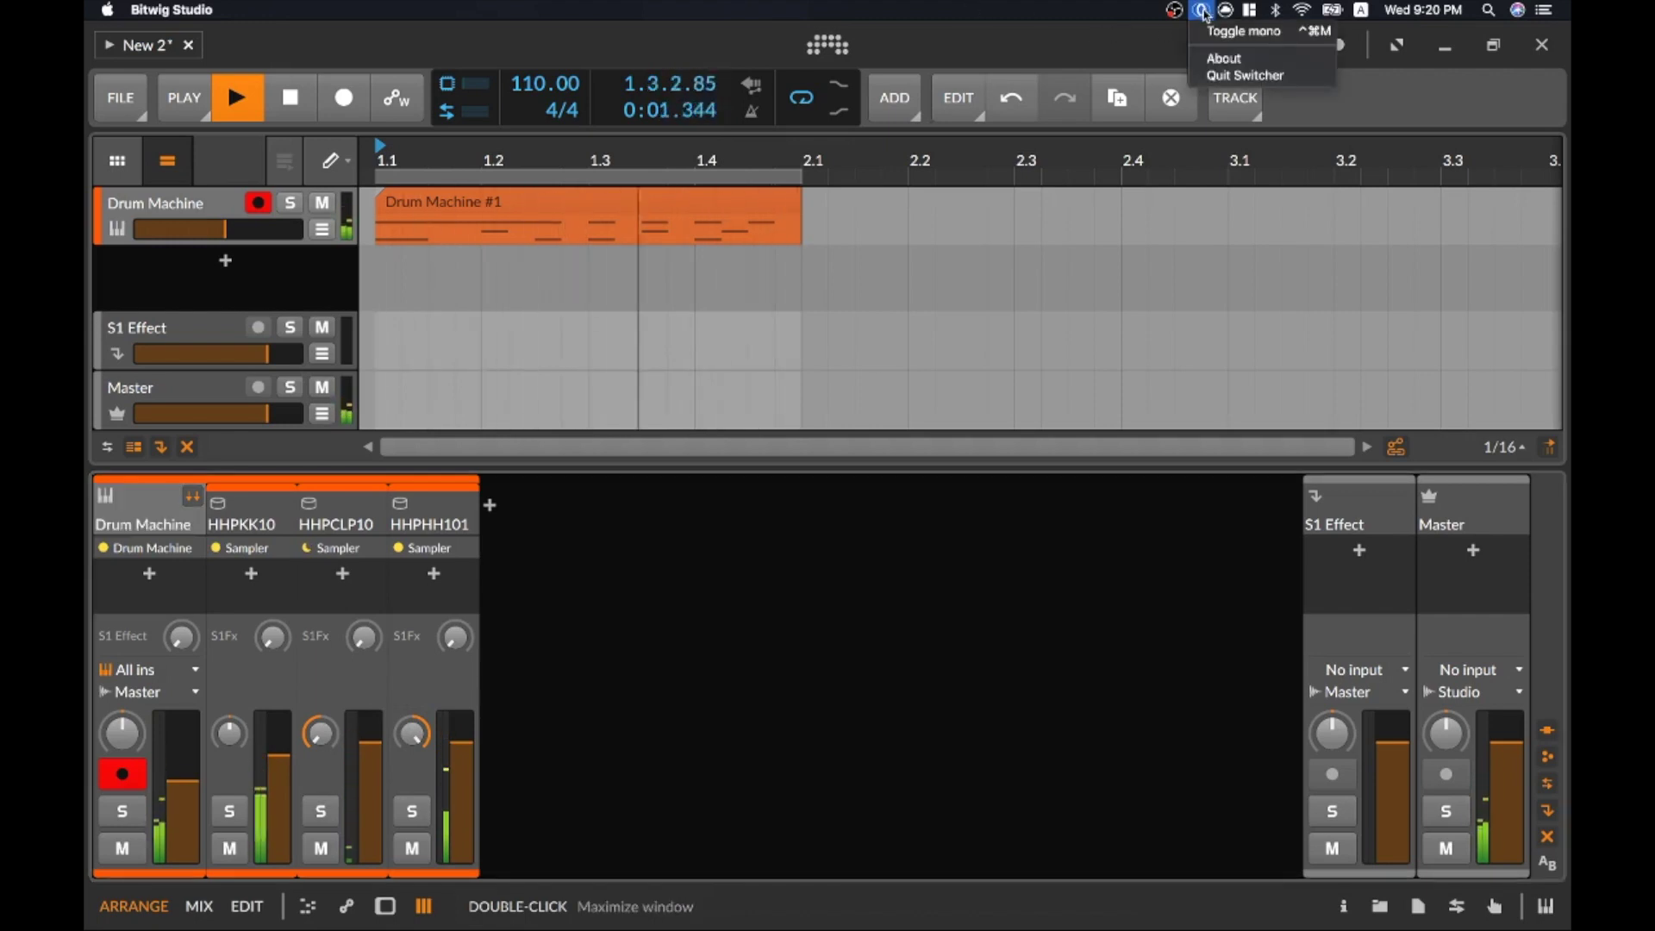
click(1244, 30)
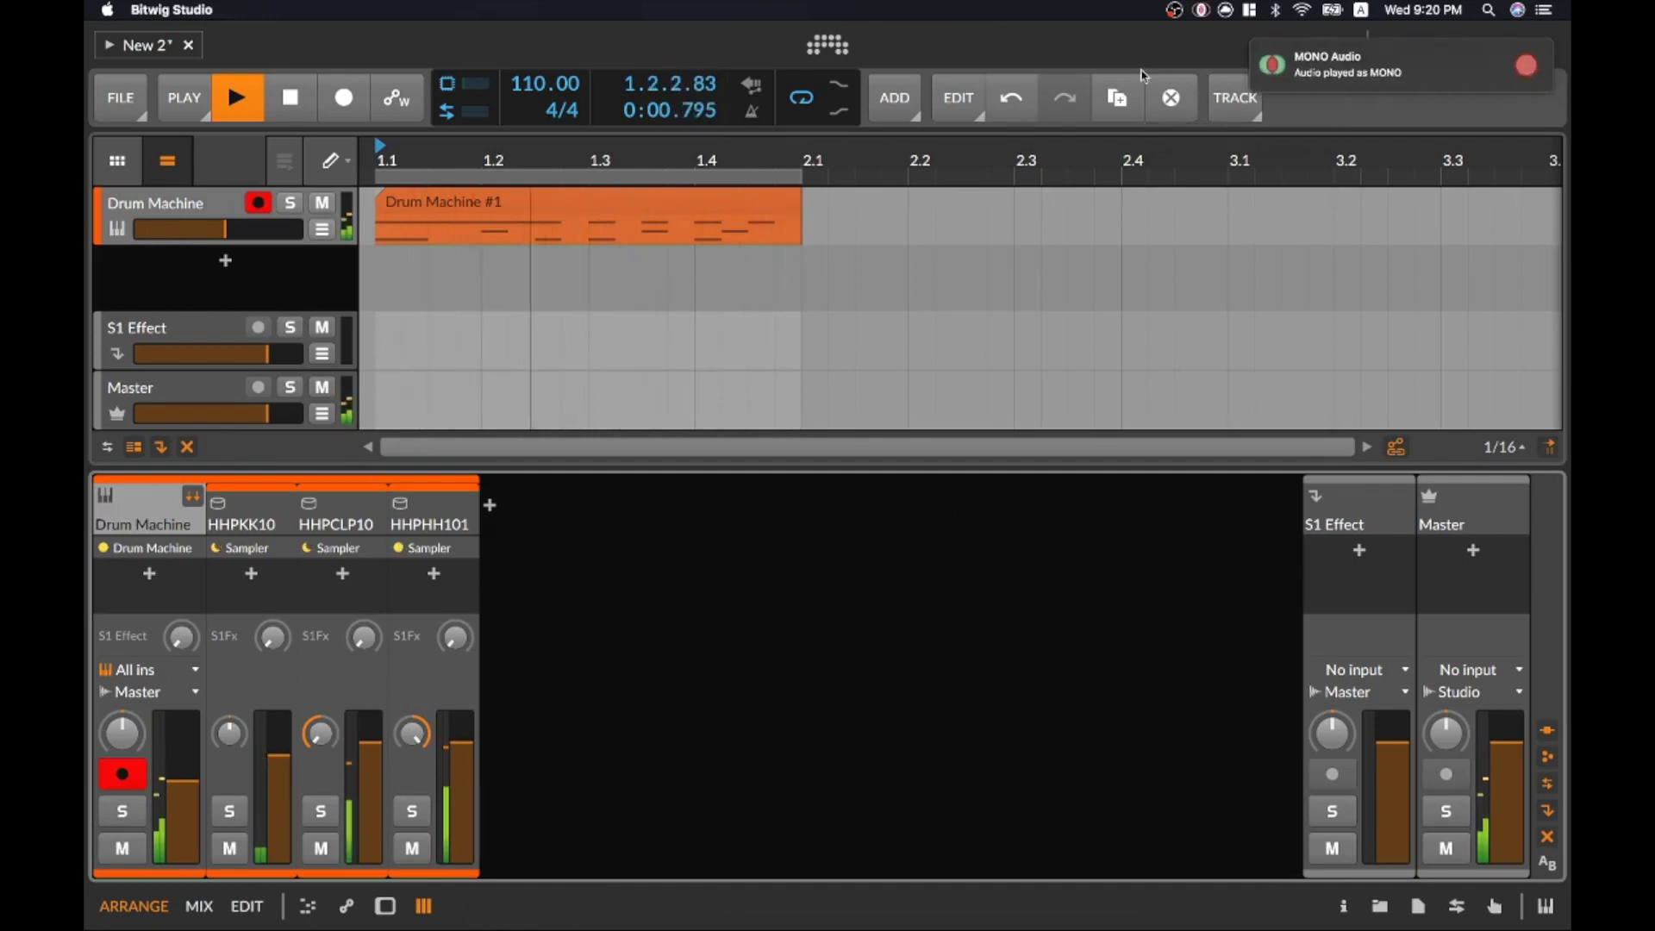
click(1200, 10)
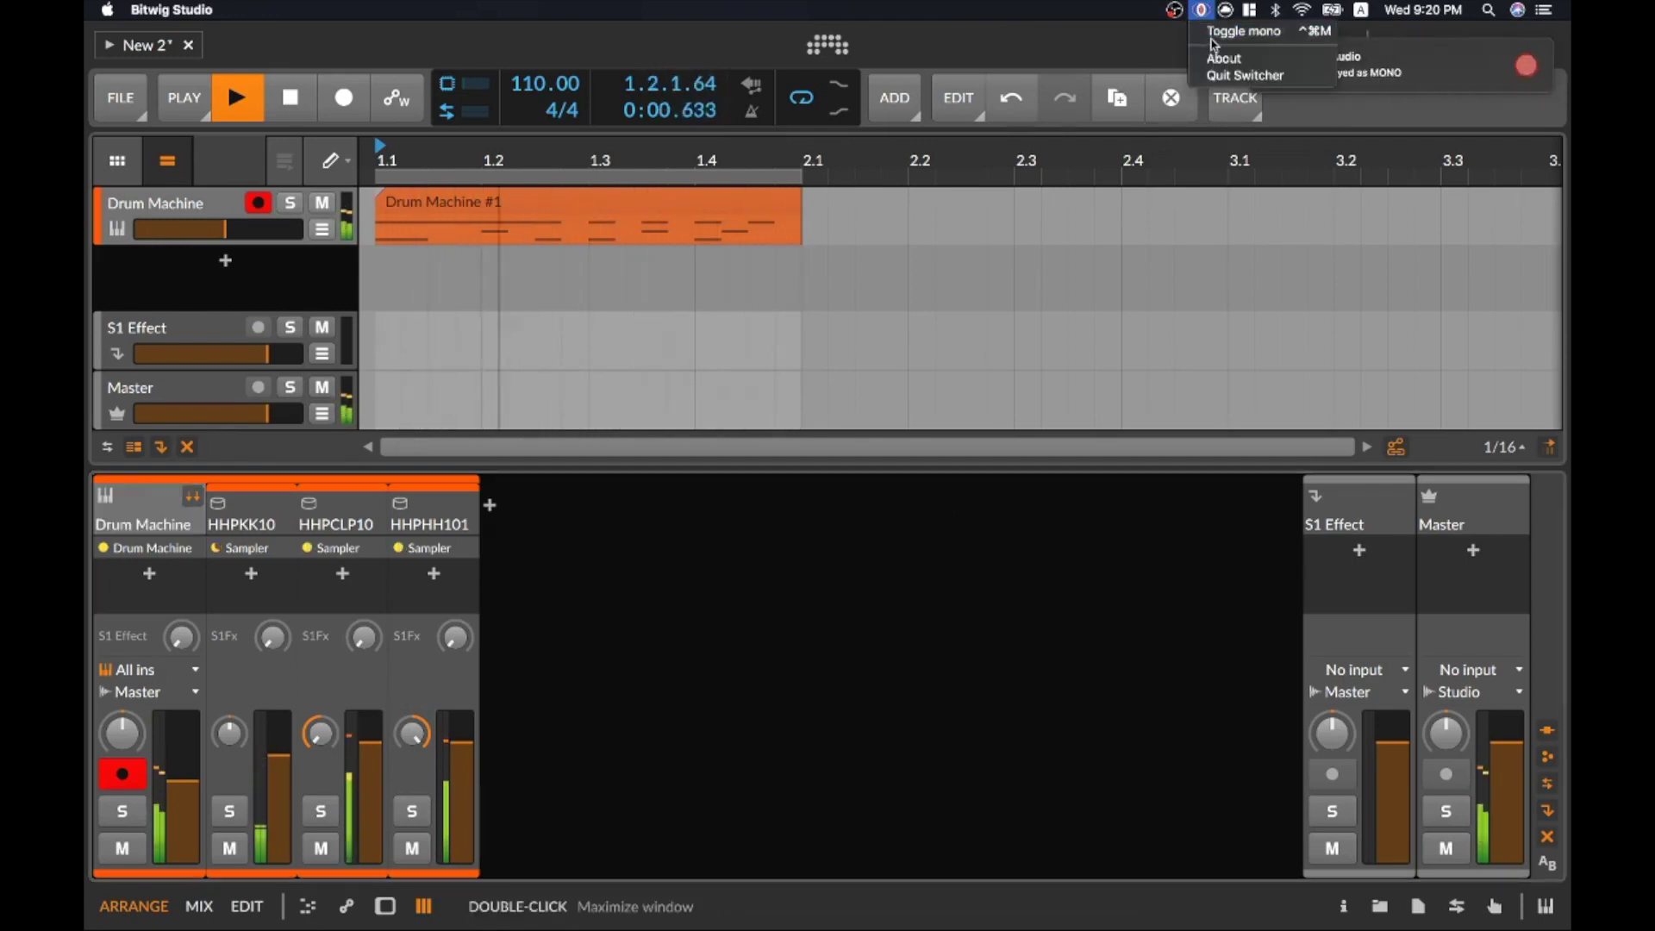
click(1241, 30)
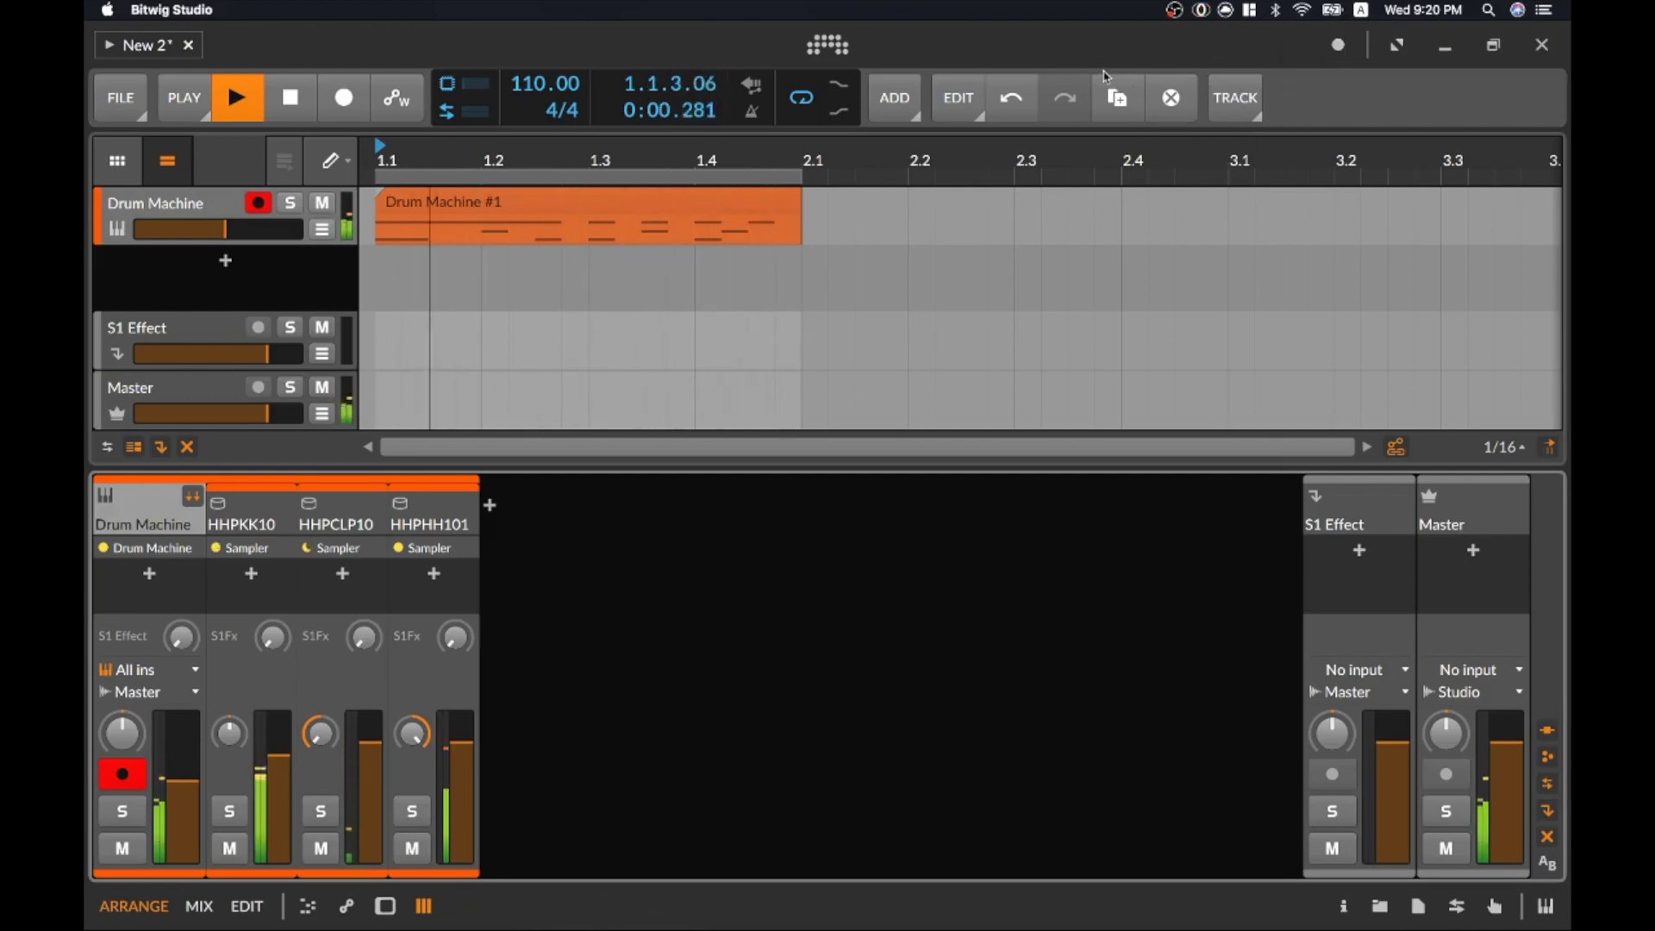
- Toggle to mono and back to stereo with Ctrl+Cmd+M, then stop playback
key(ctrl+super+m)
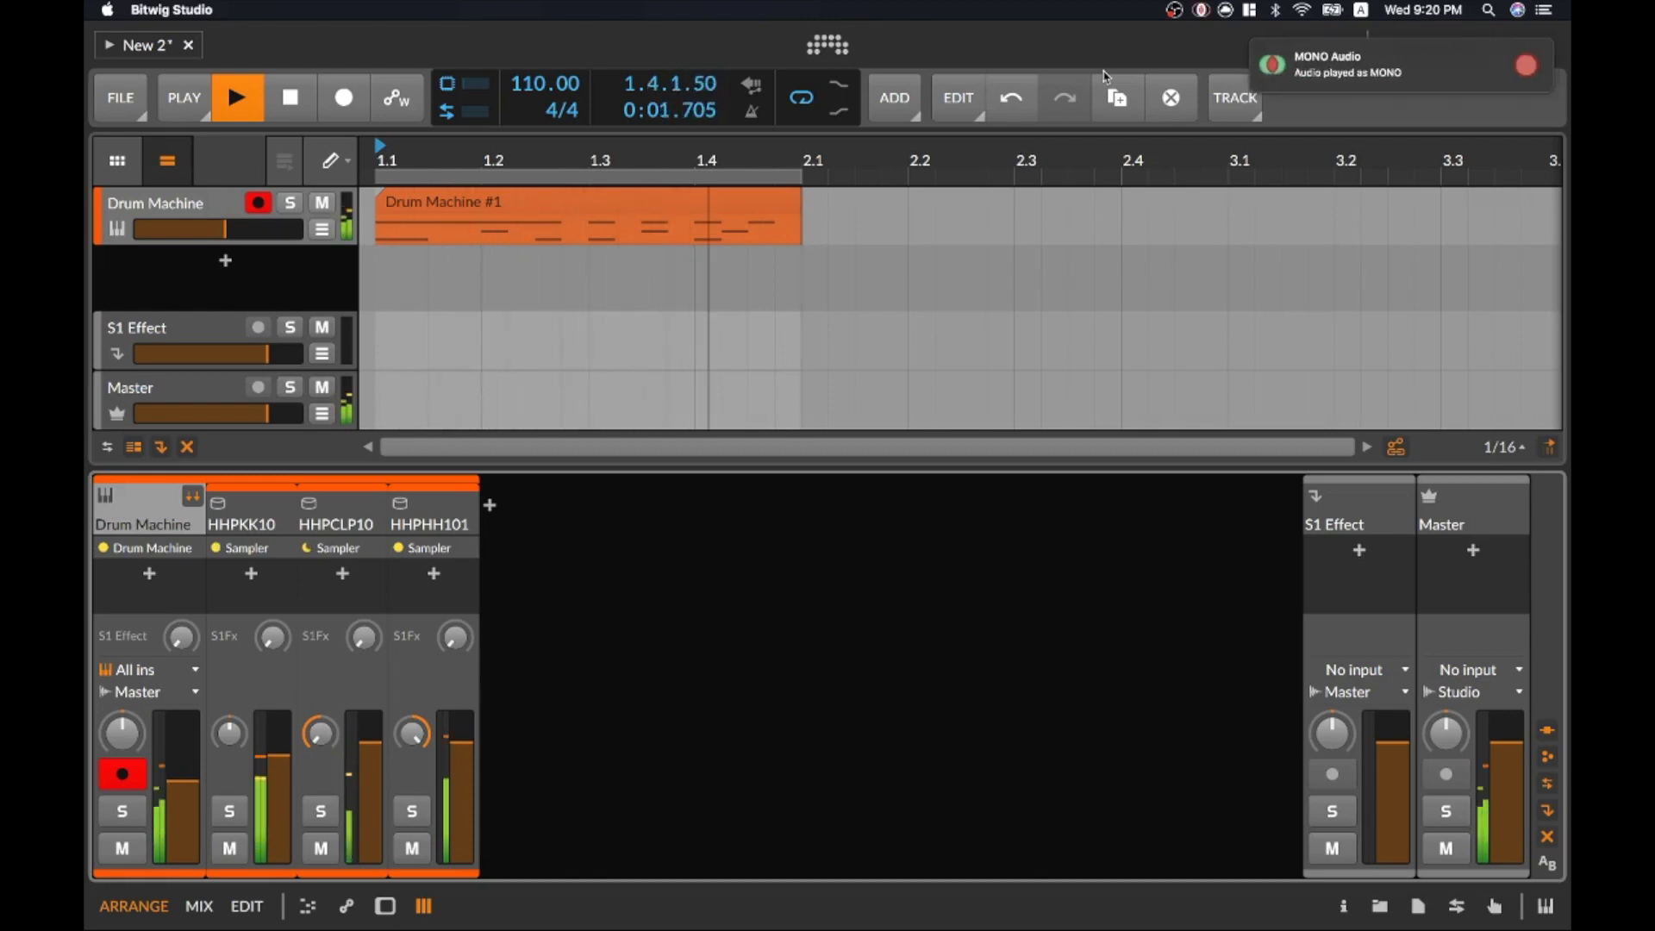
key(ctrl+super+m)
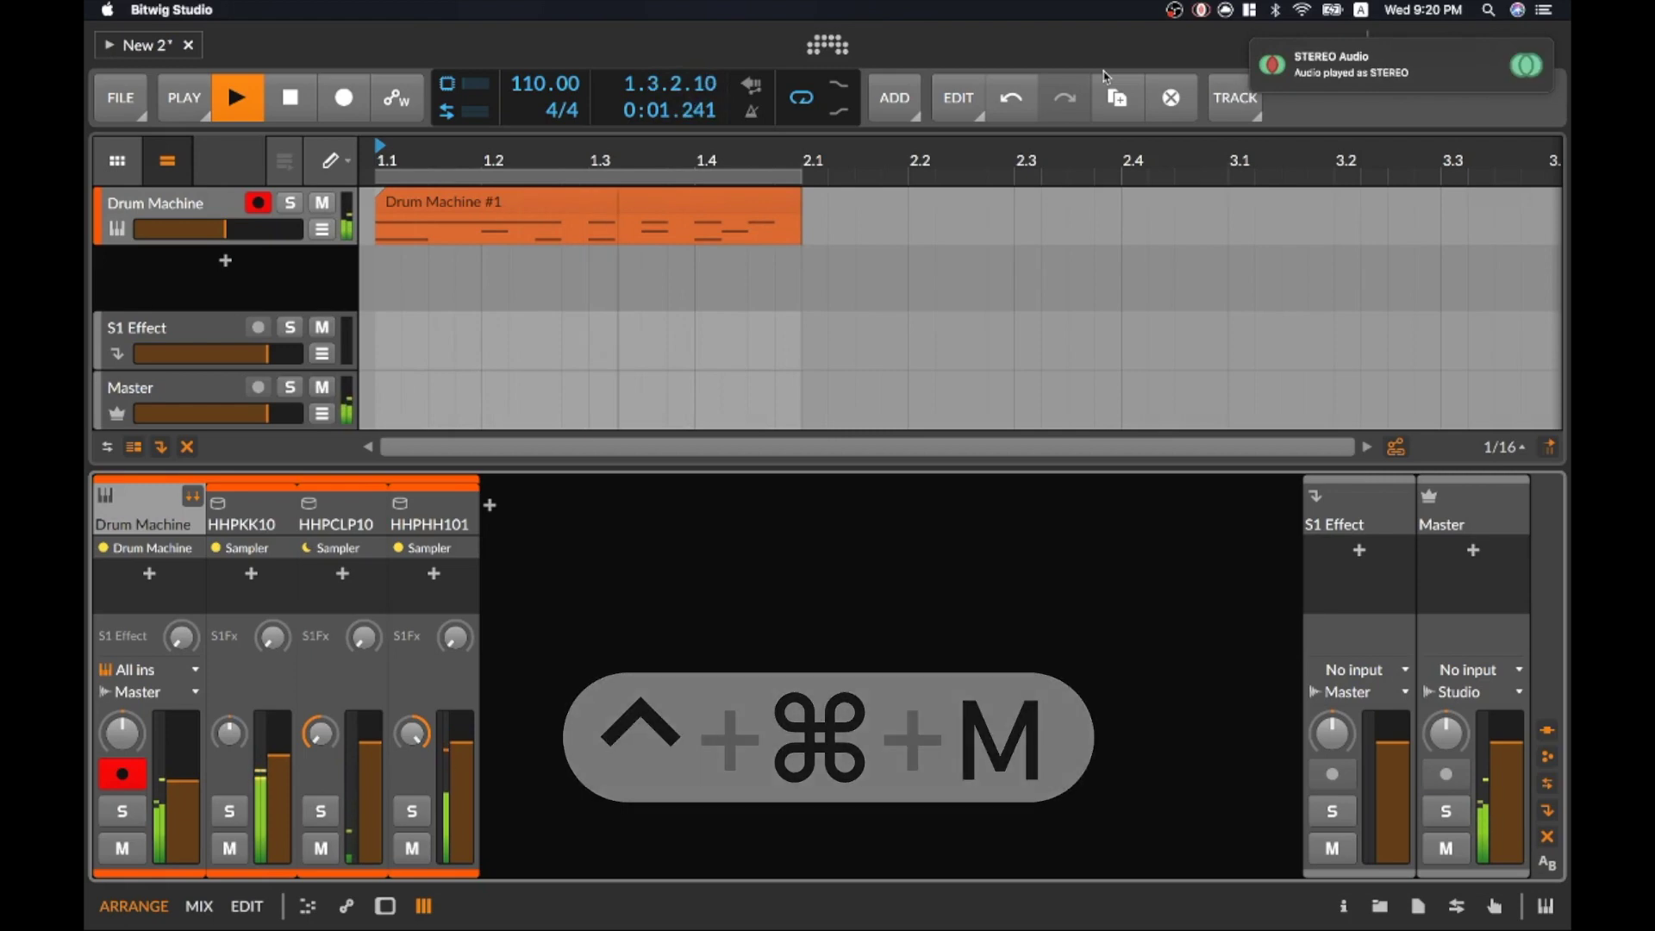
key(space)
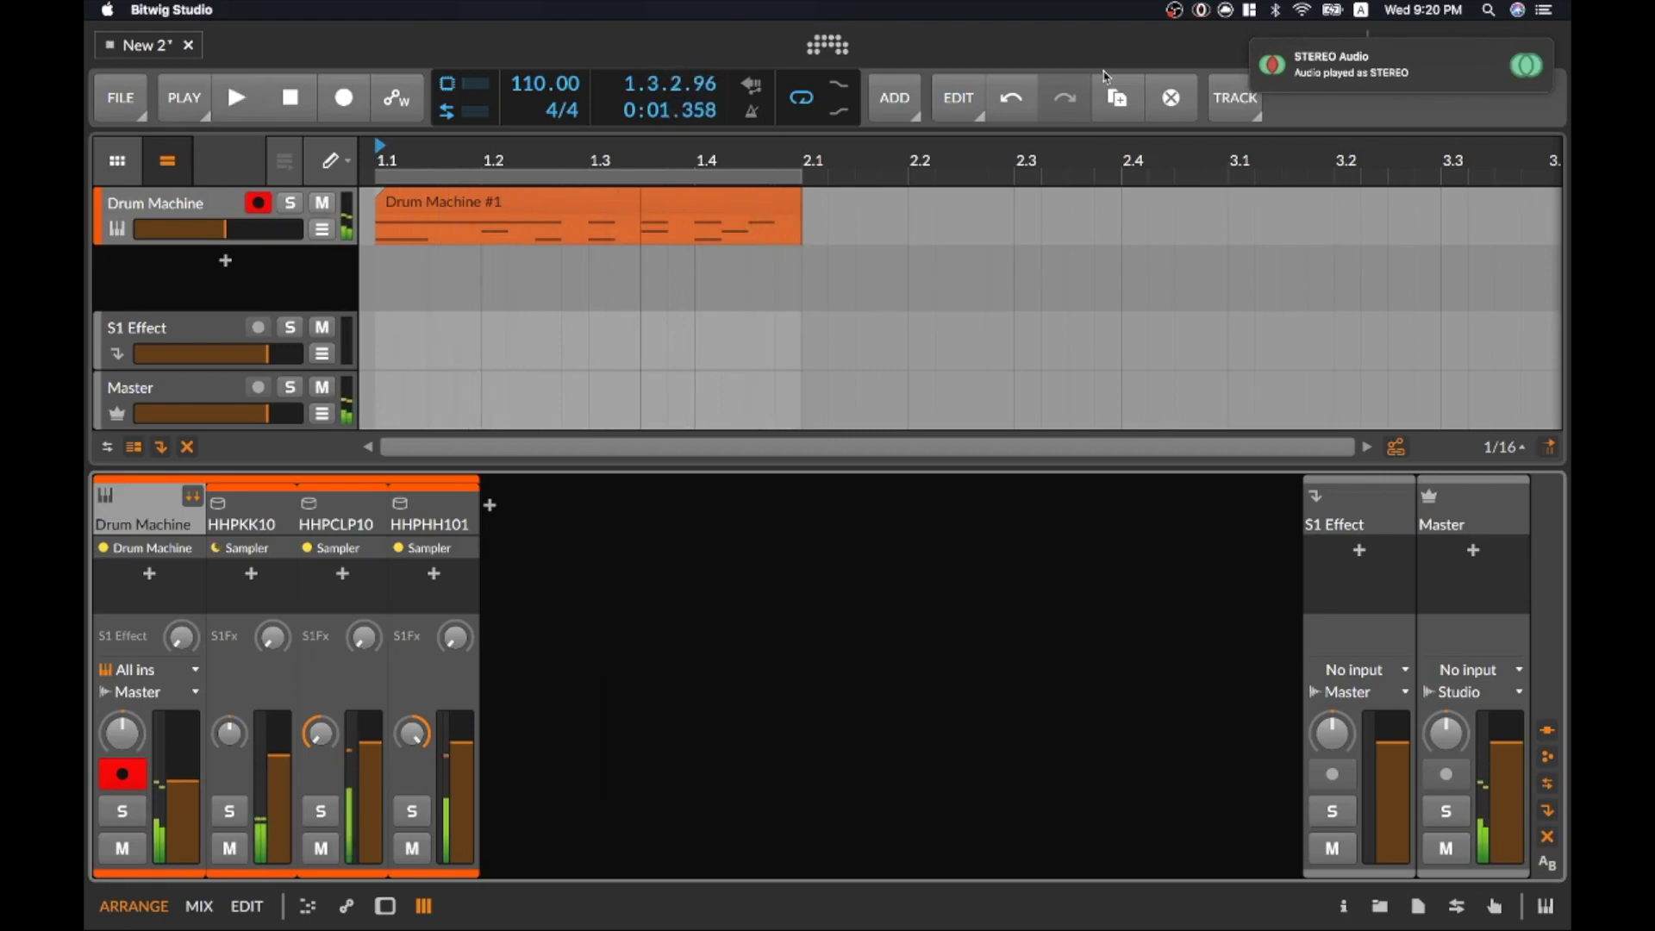
key(super+Tab)
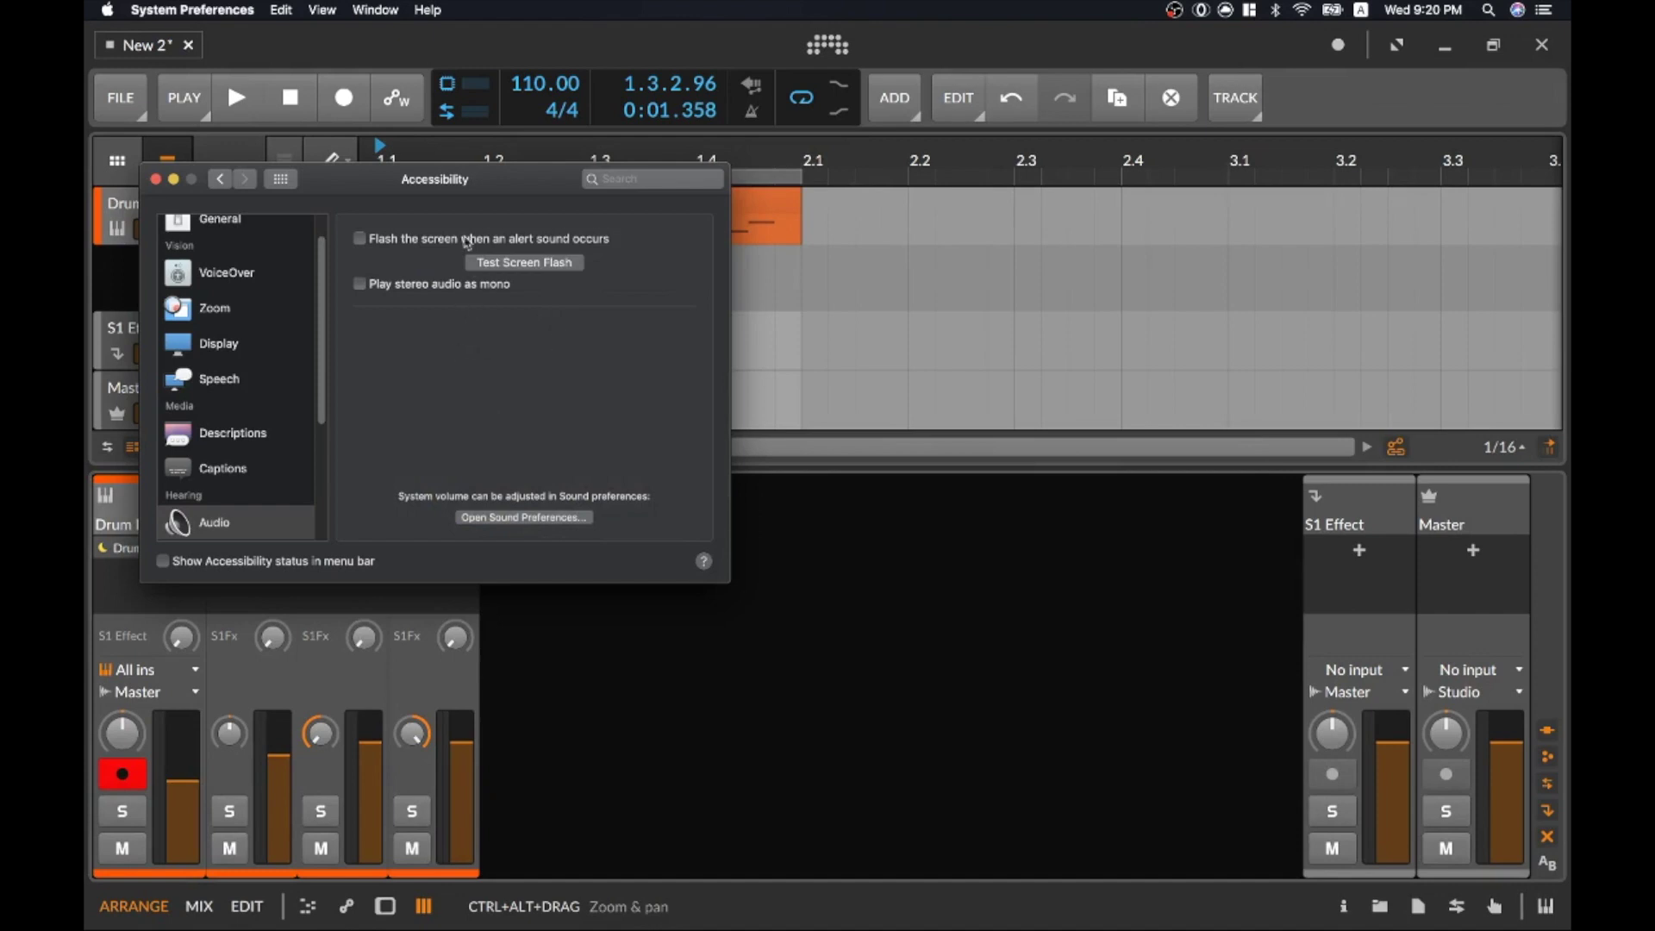
- Tick 'Play stereo audio as mono' and reopen the Accessibility pane via Show All
click(424, 284)
click(280, 178)
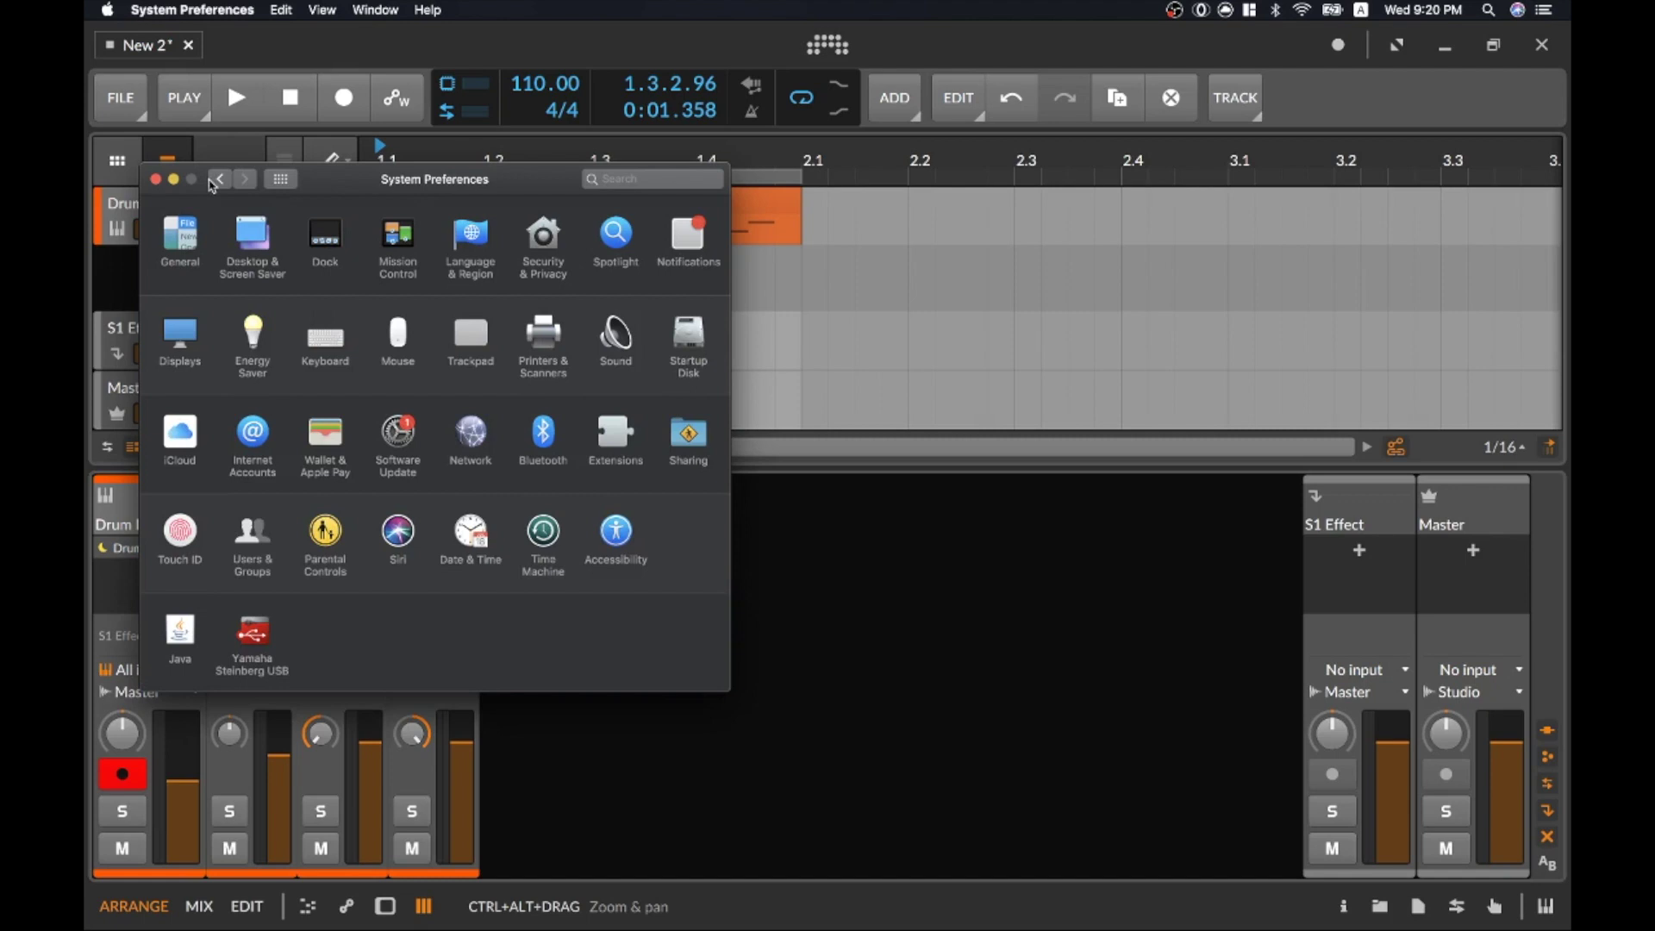
click(220, 178)
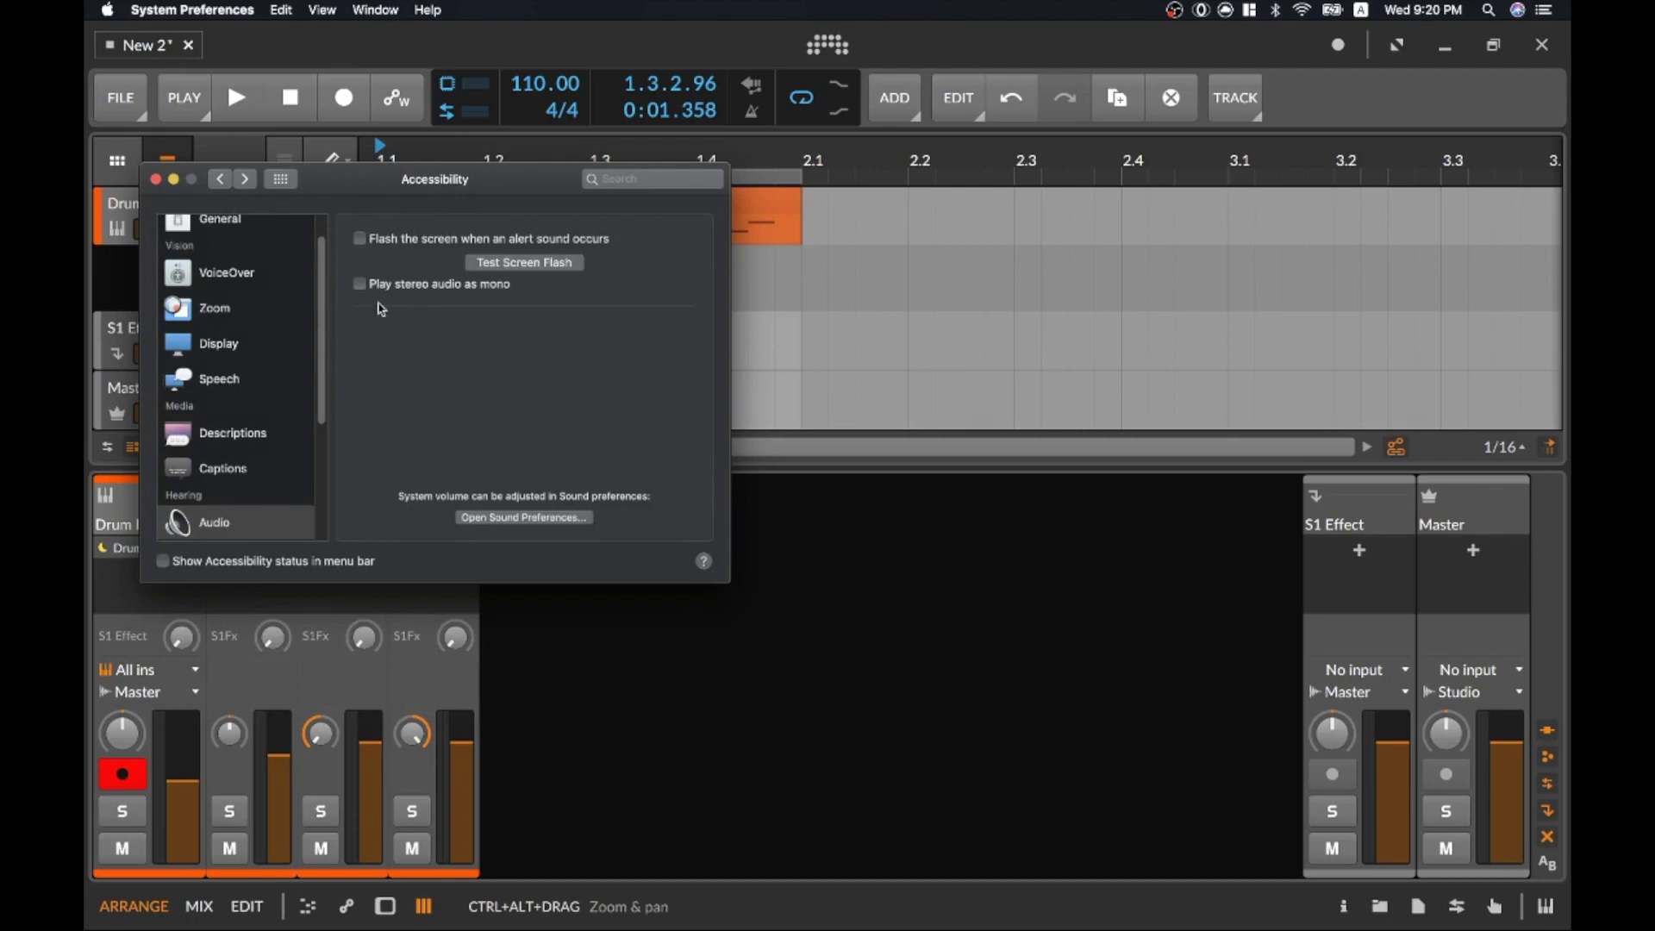
key(super+Tab)
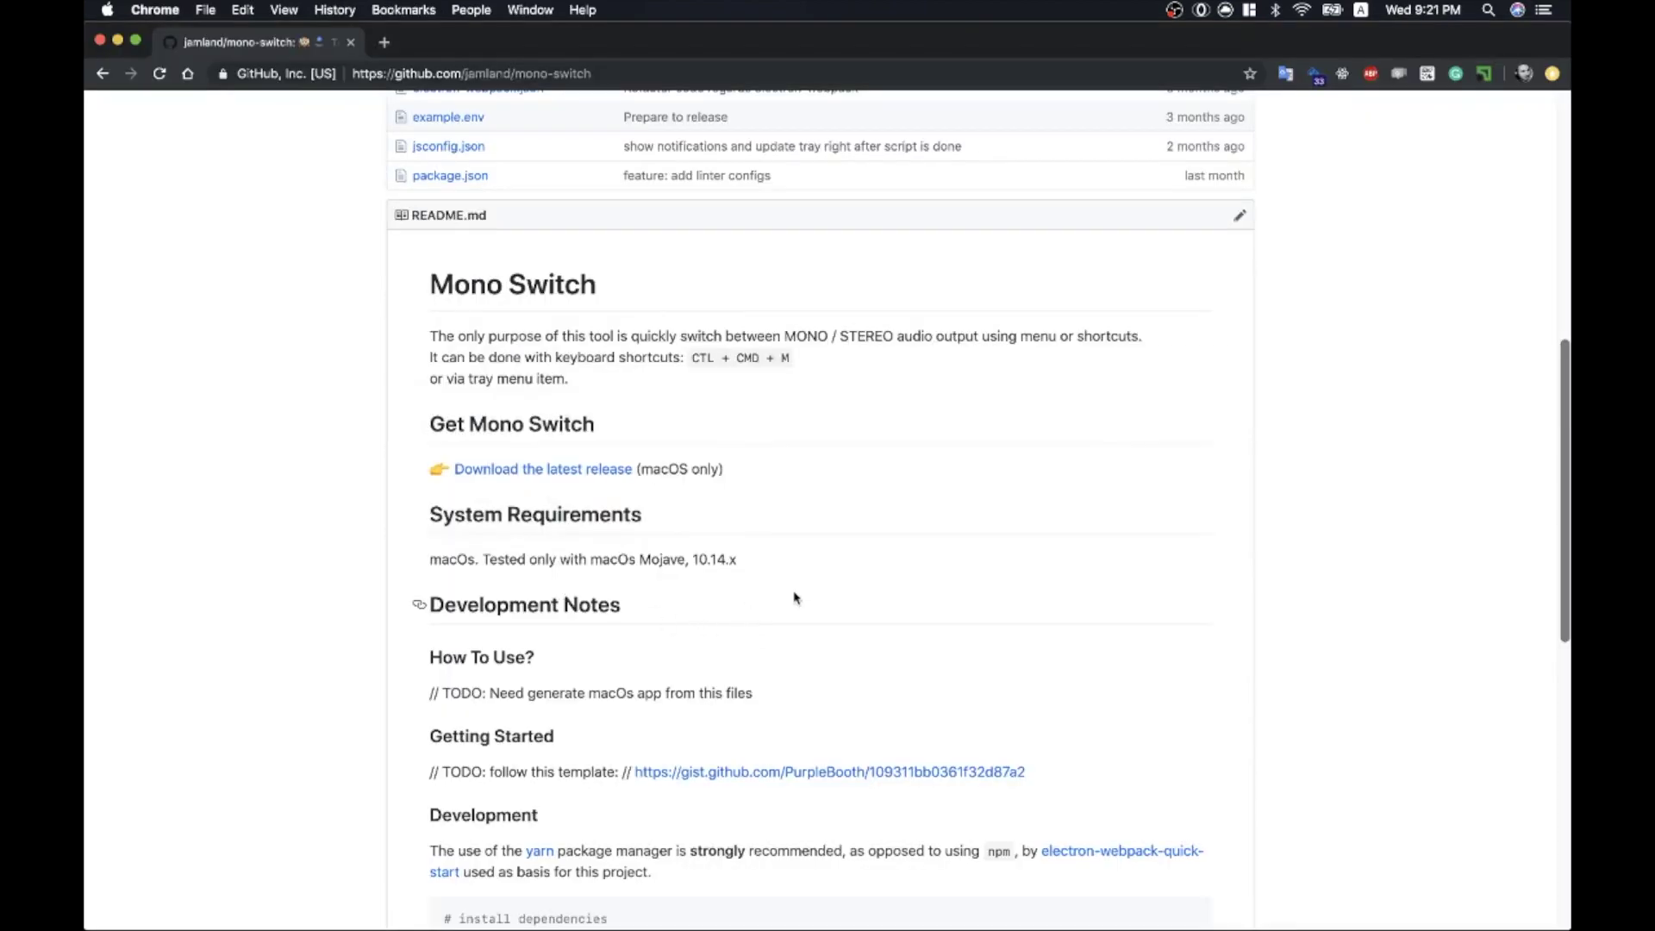
scroll(796, 598, up, 3)
scroll(795, 597, up, 8)
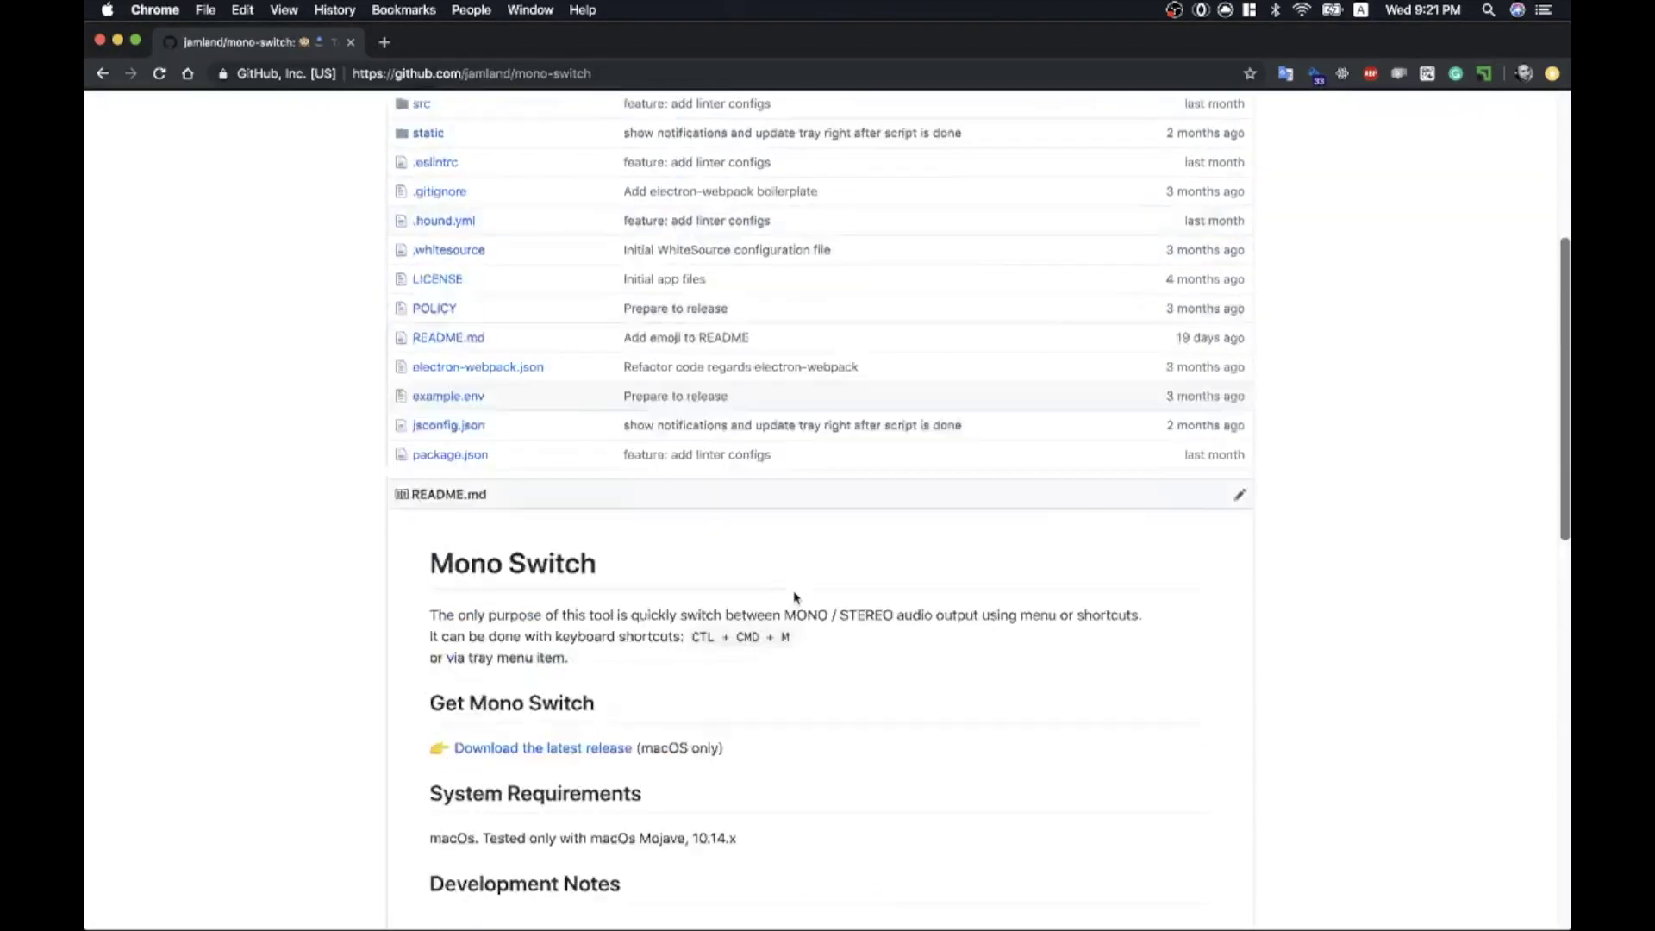
scroll(794, 597, down, 6)
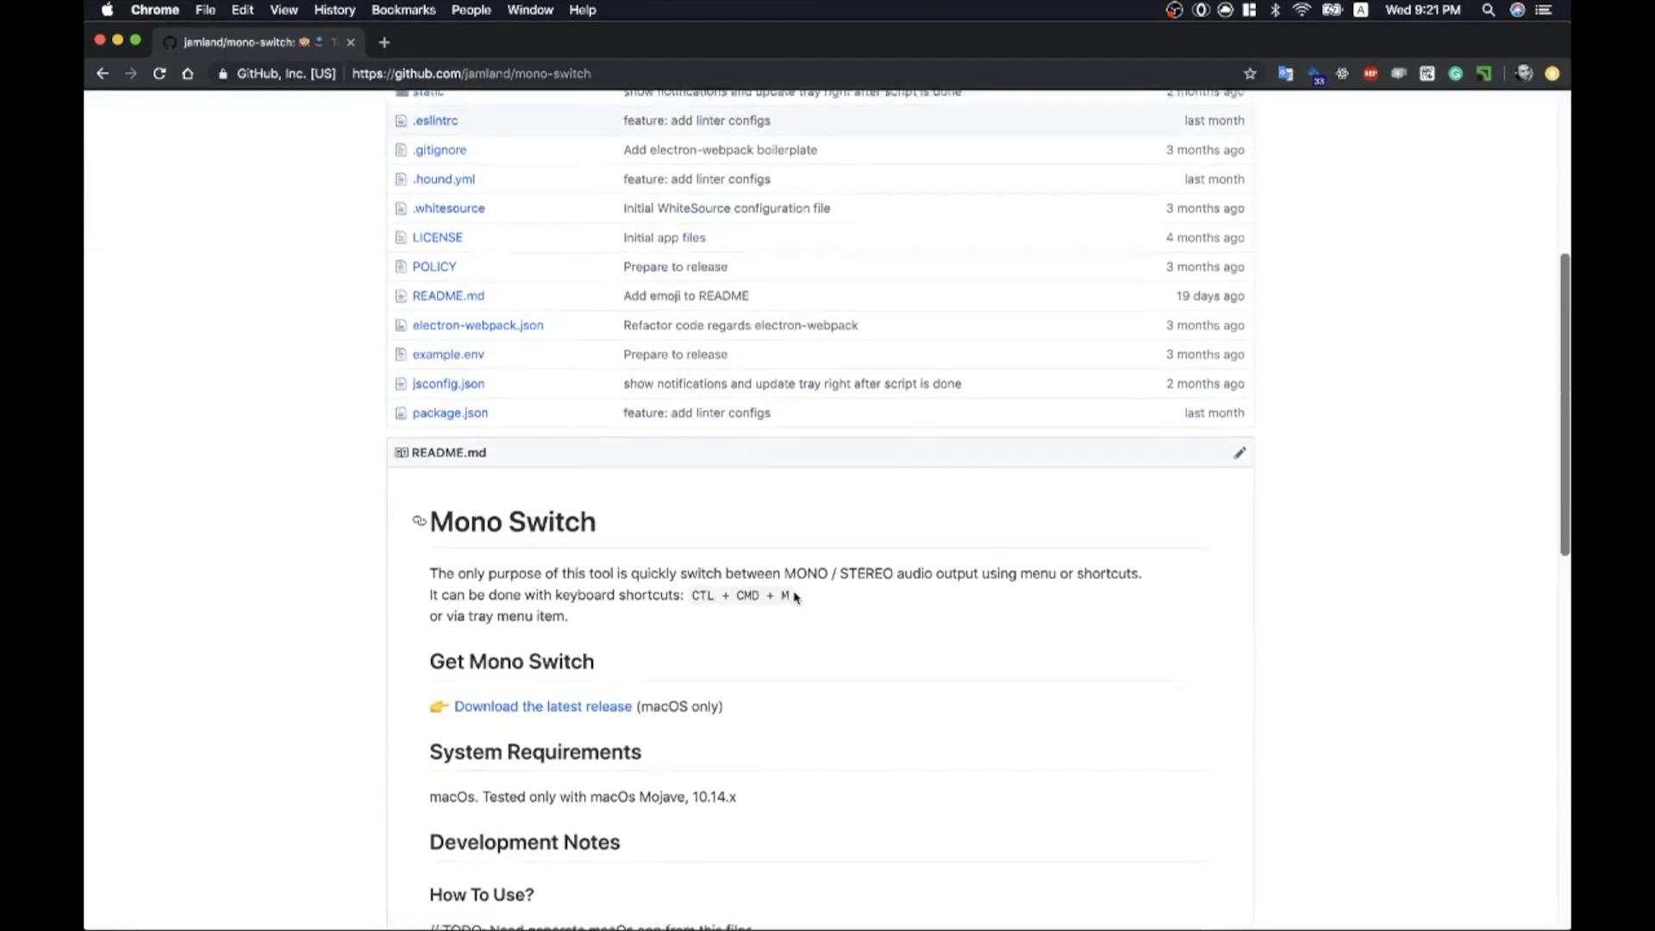
- Download the latest Mono Switch release from GitHub and open the downloaded .dmg
click(569, 704)
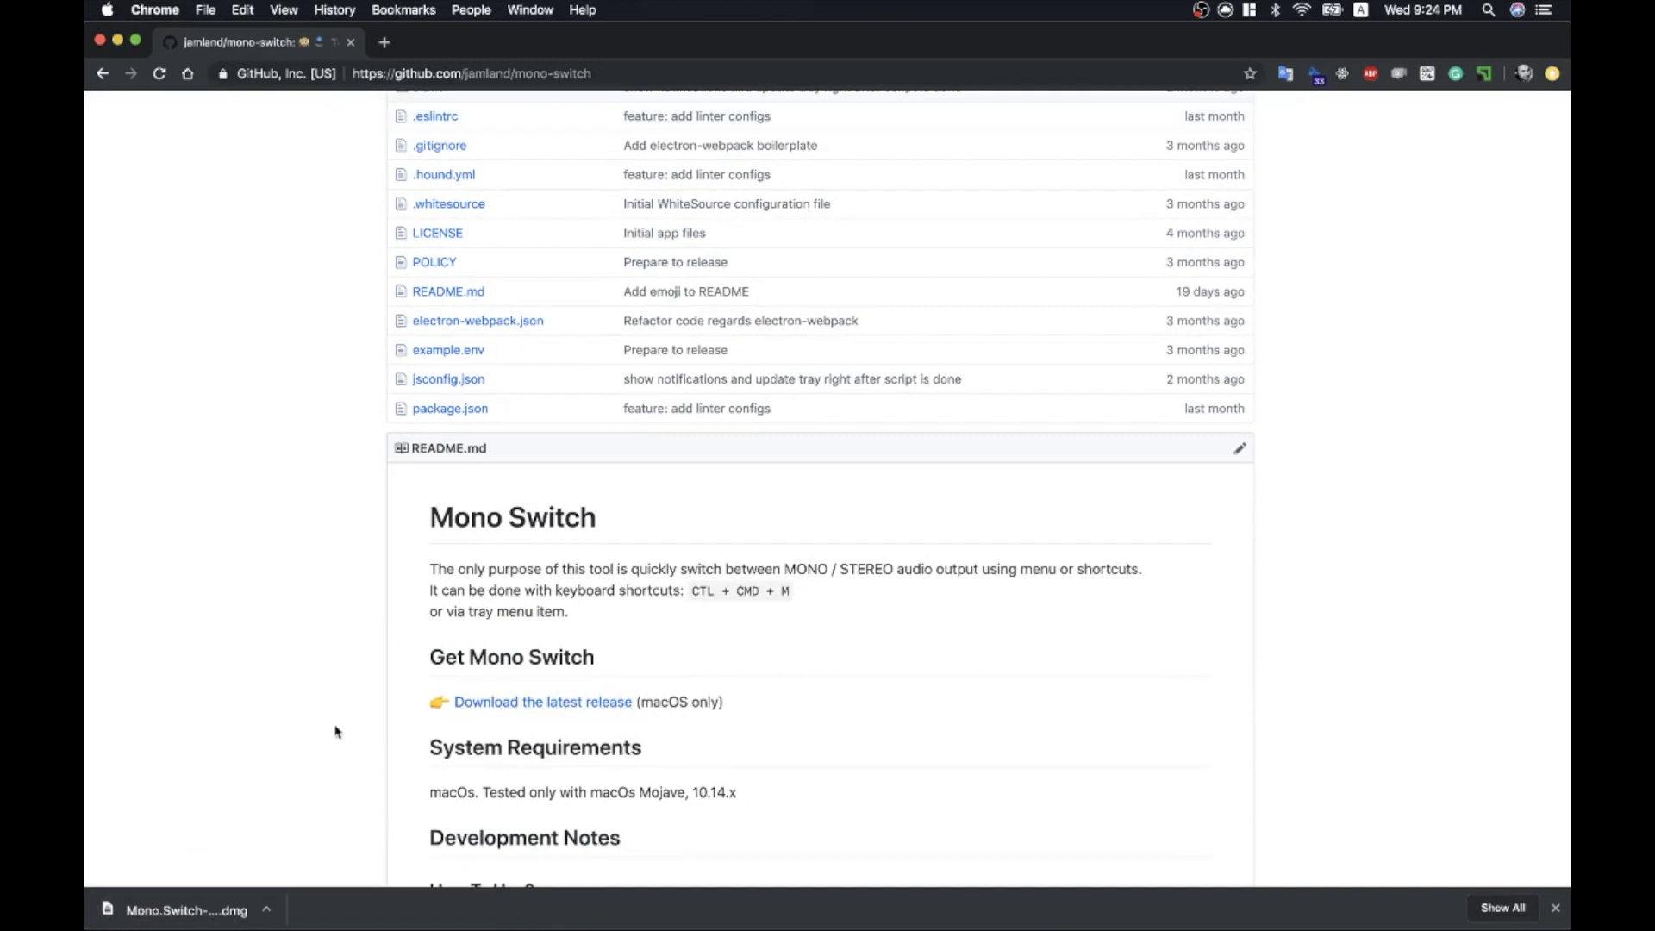
click(181, 911)
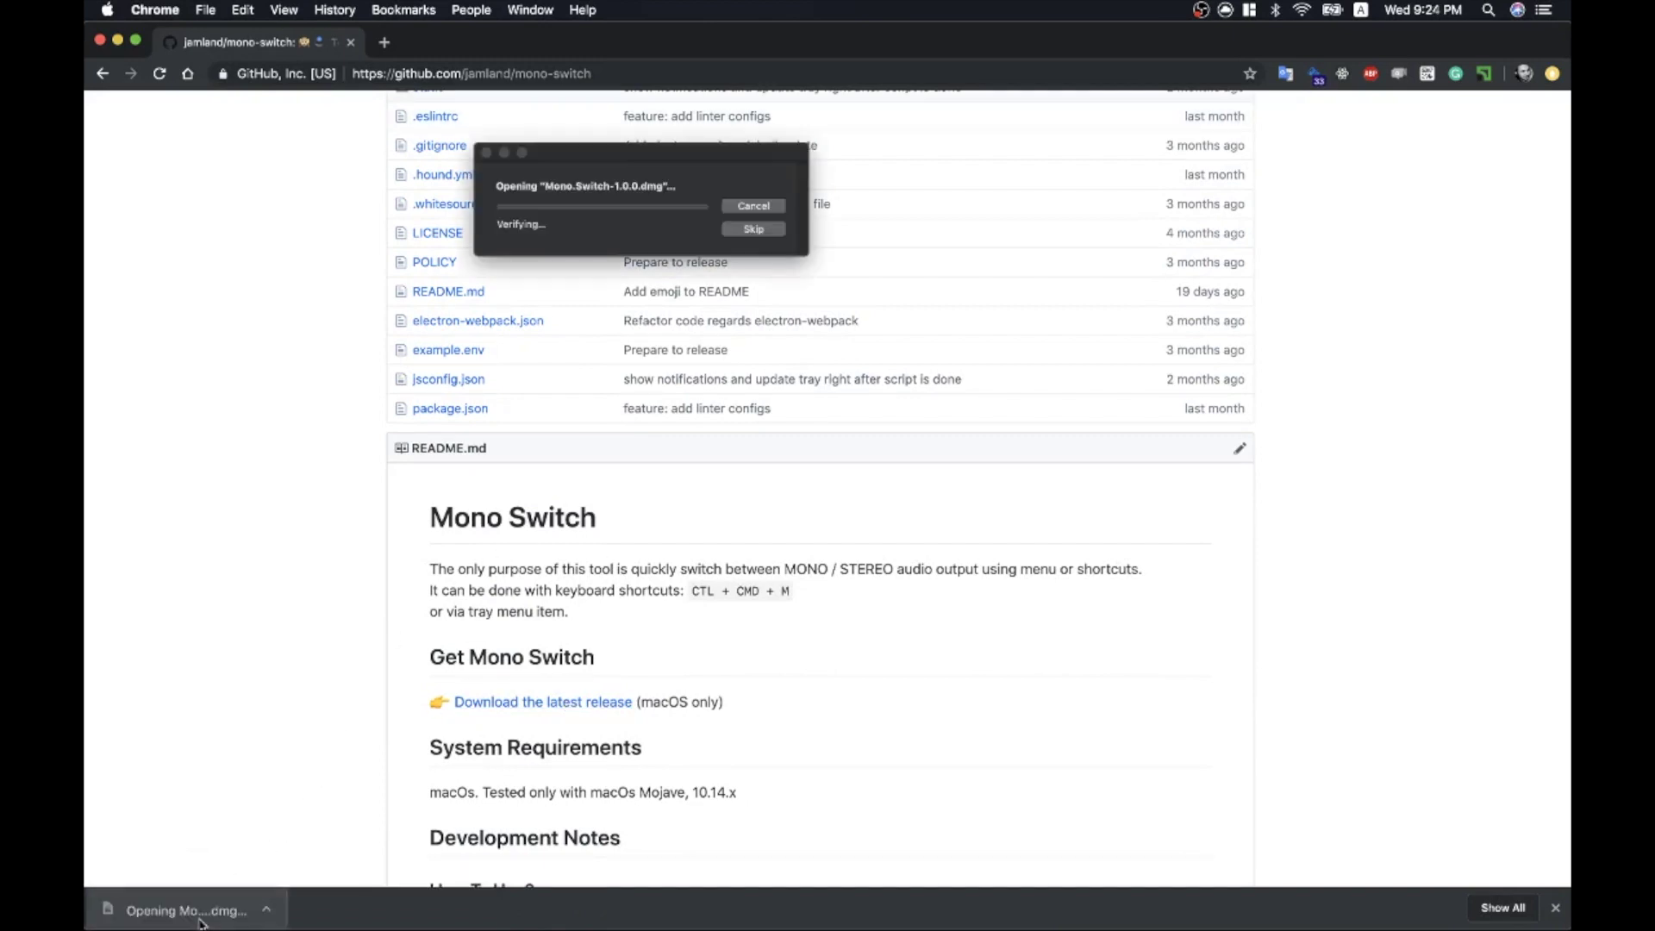
- Copy Mono Switch into Applications, launch it, and approve the internet-download warning
mouse_move(551, 285)
mouse_down()
mouse_move(702, 339)
mouse_move(792, 295)
mouse_up()
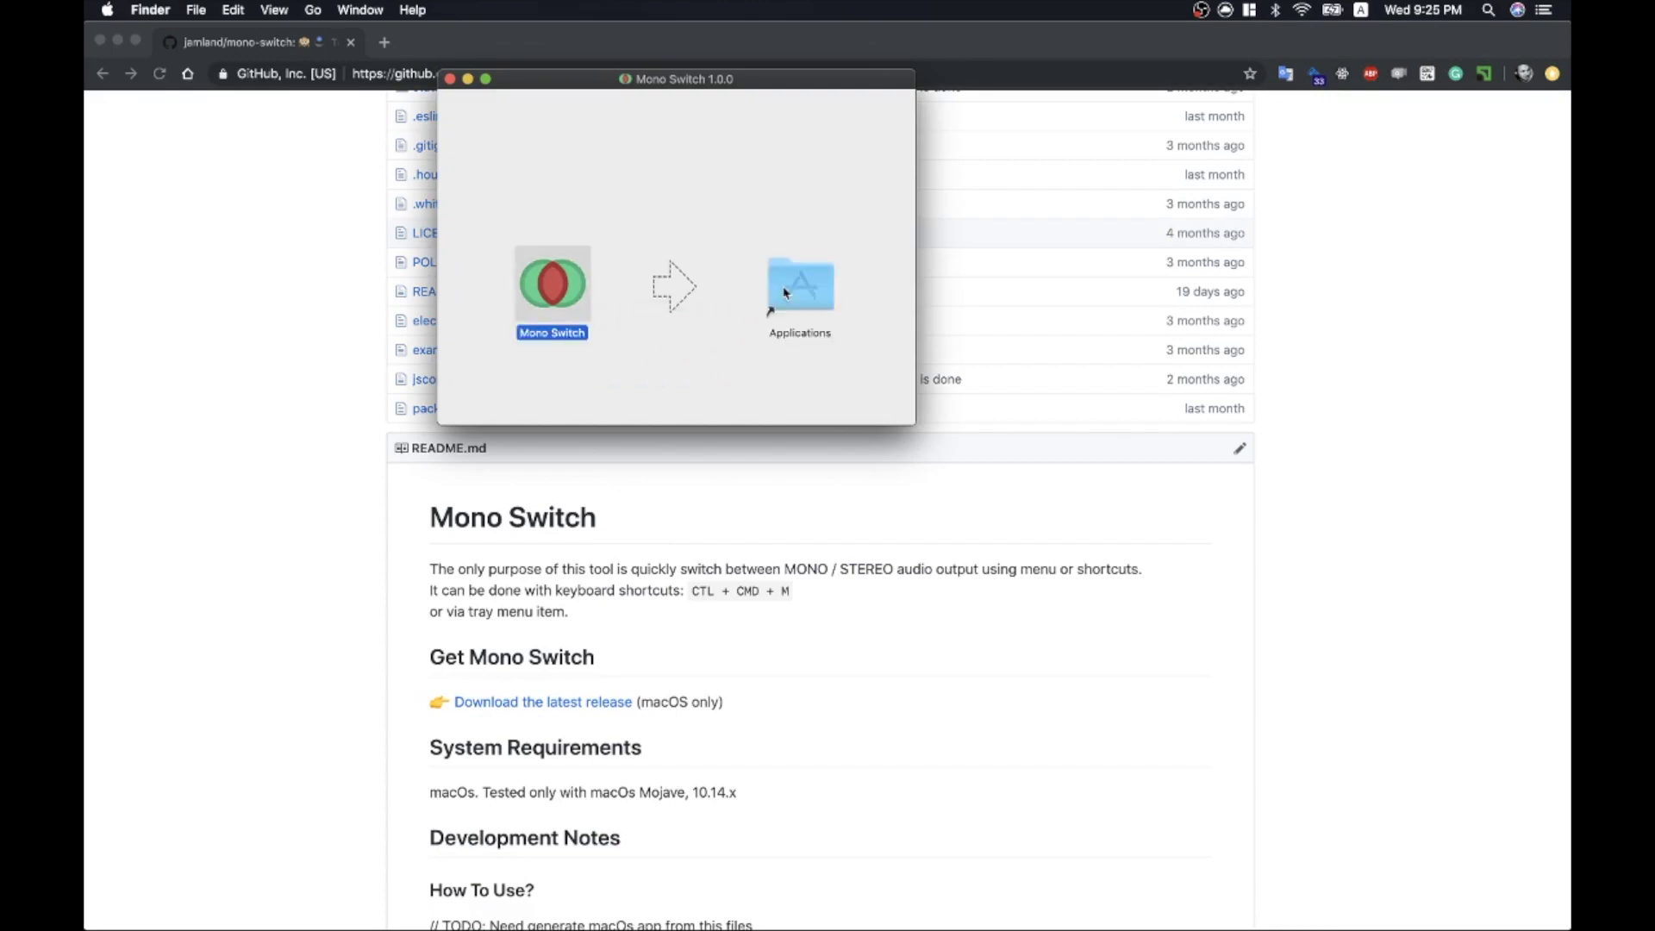
double_click(785, 295)
click(1066, 668)
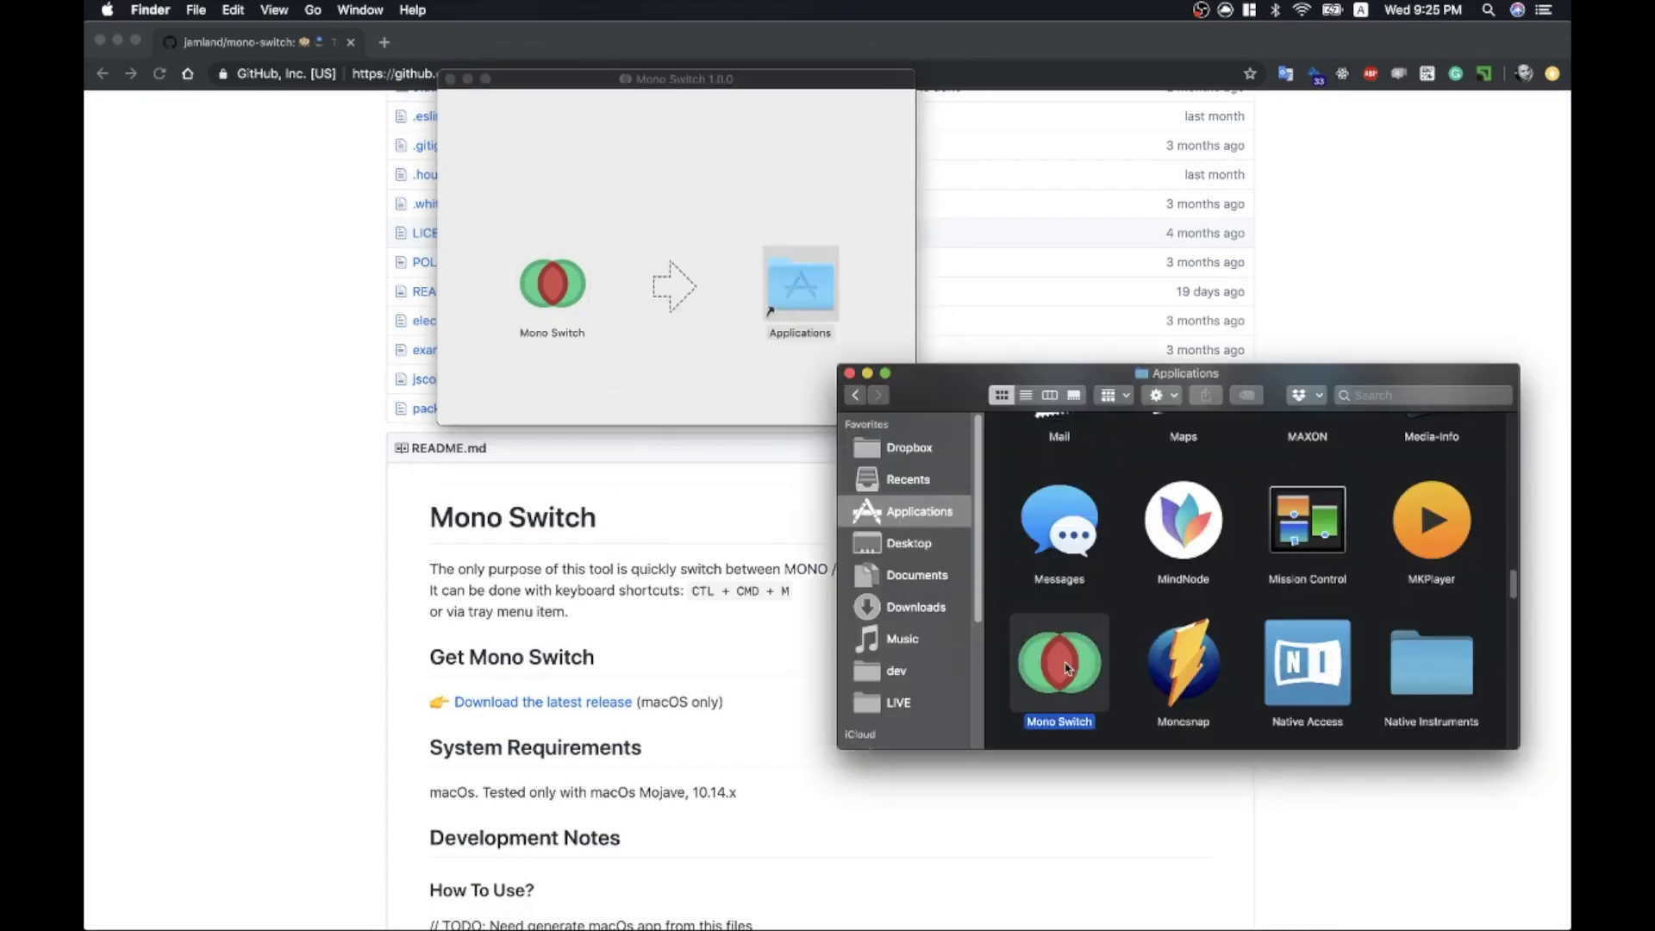
double_click(1065, 668)
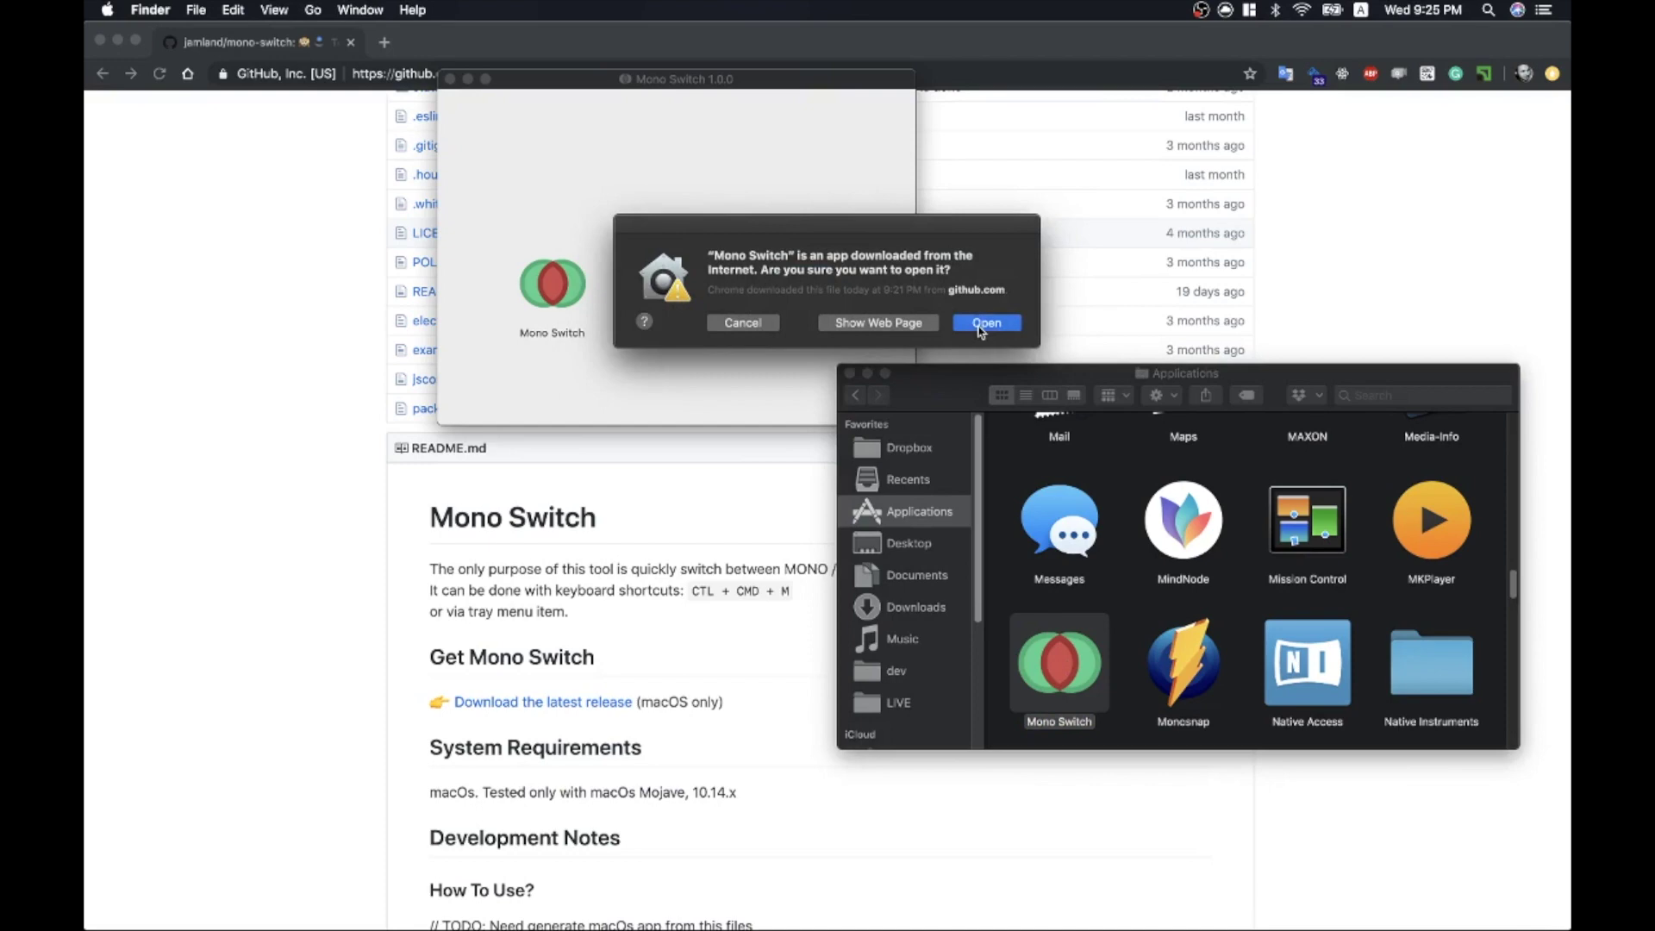
click(985, 323)
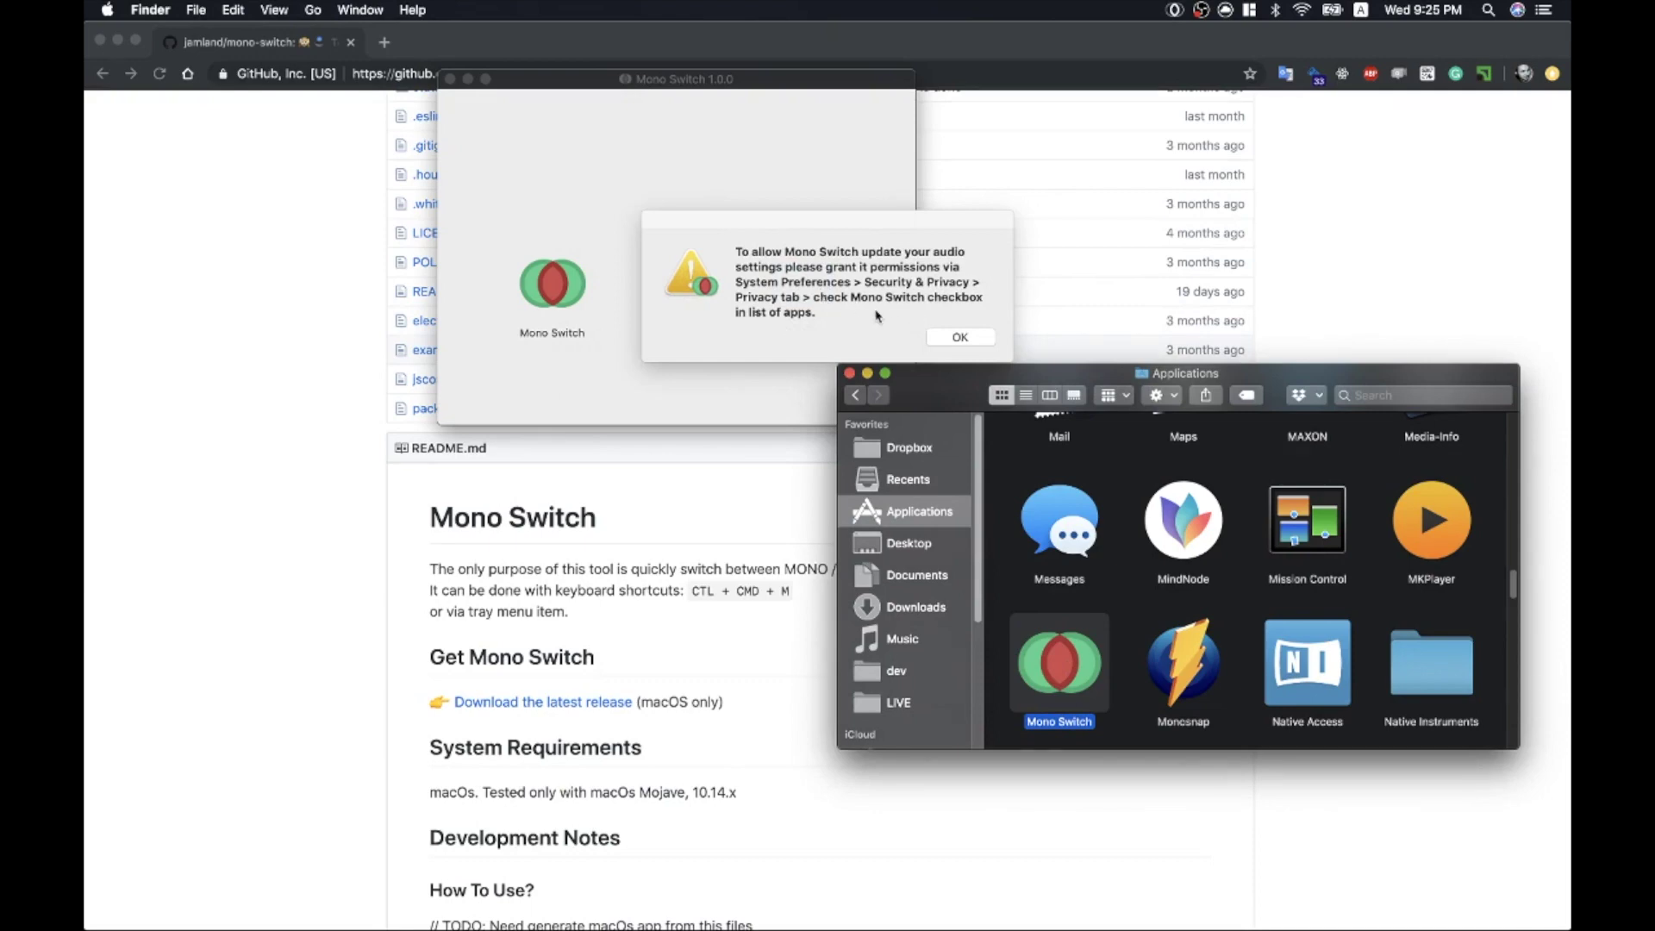
- Open System Preferences via Spotlight and go to Security & Privacy
key(super+space)
text(system Preferences)
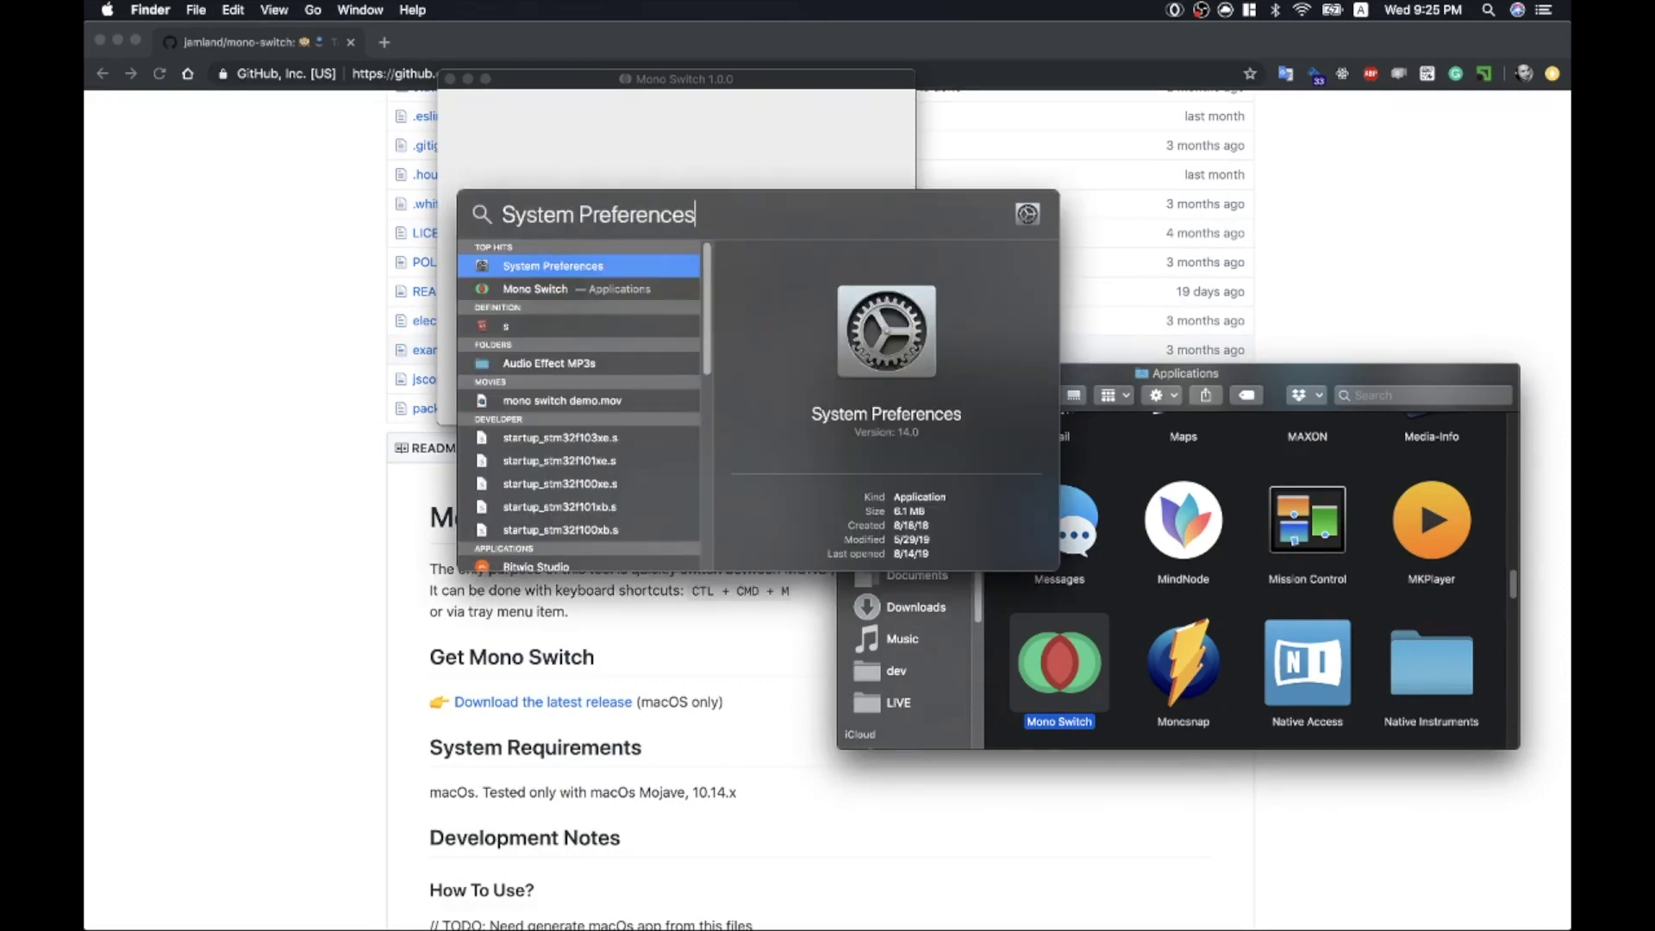
key(Return)
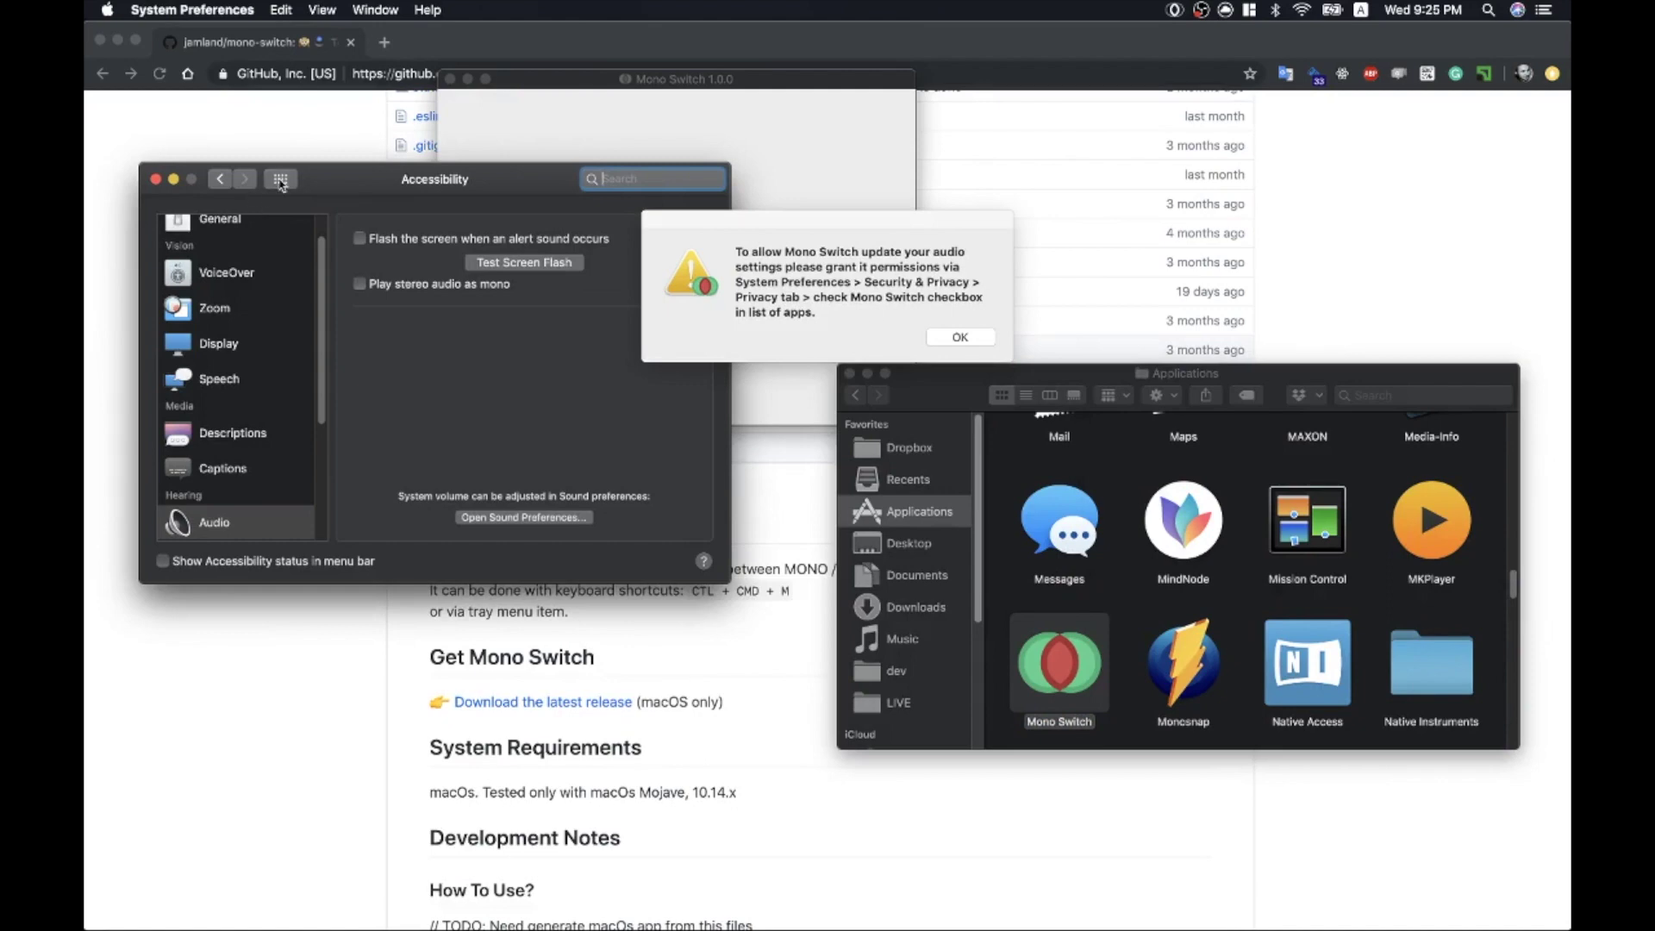
click(281, 179)
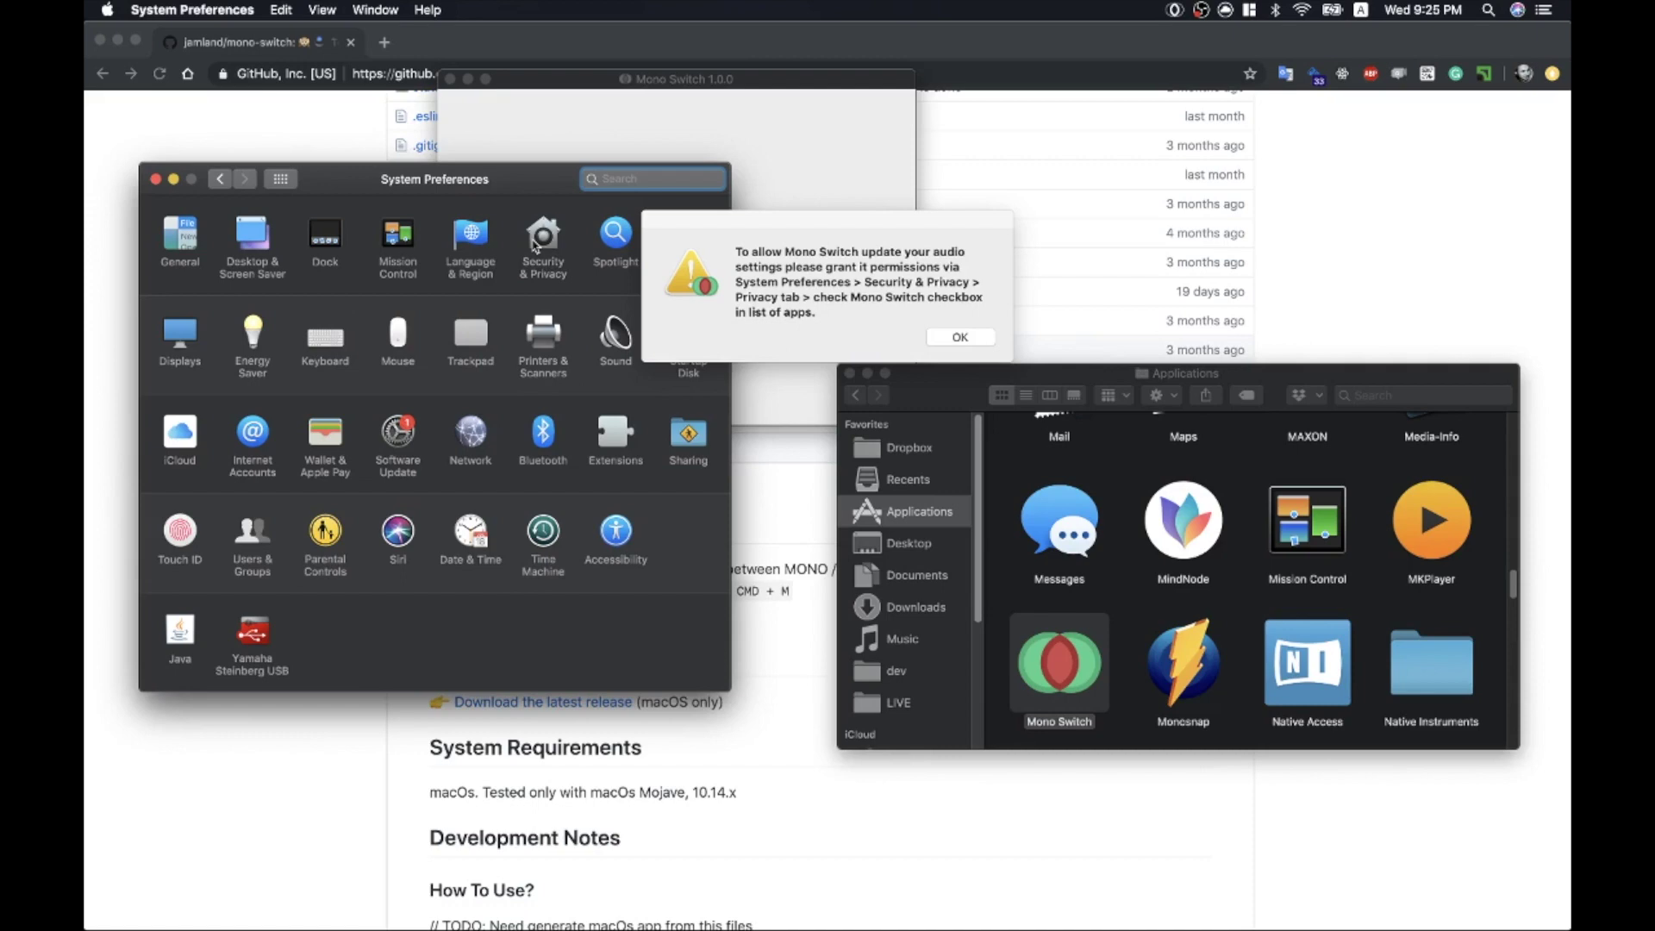
click(542, 242)
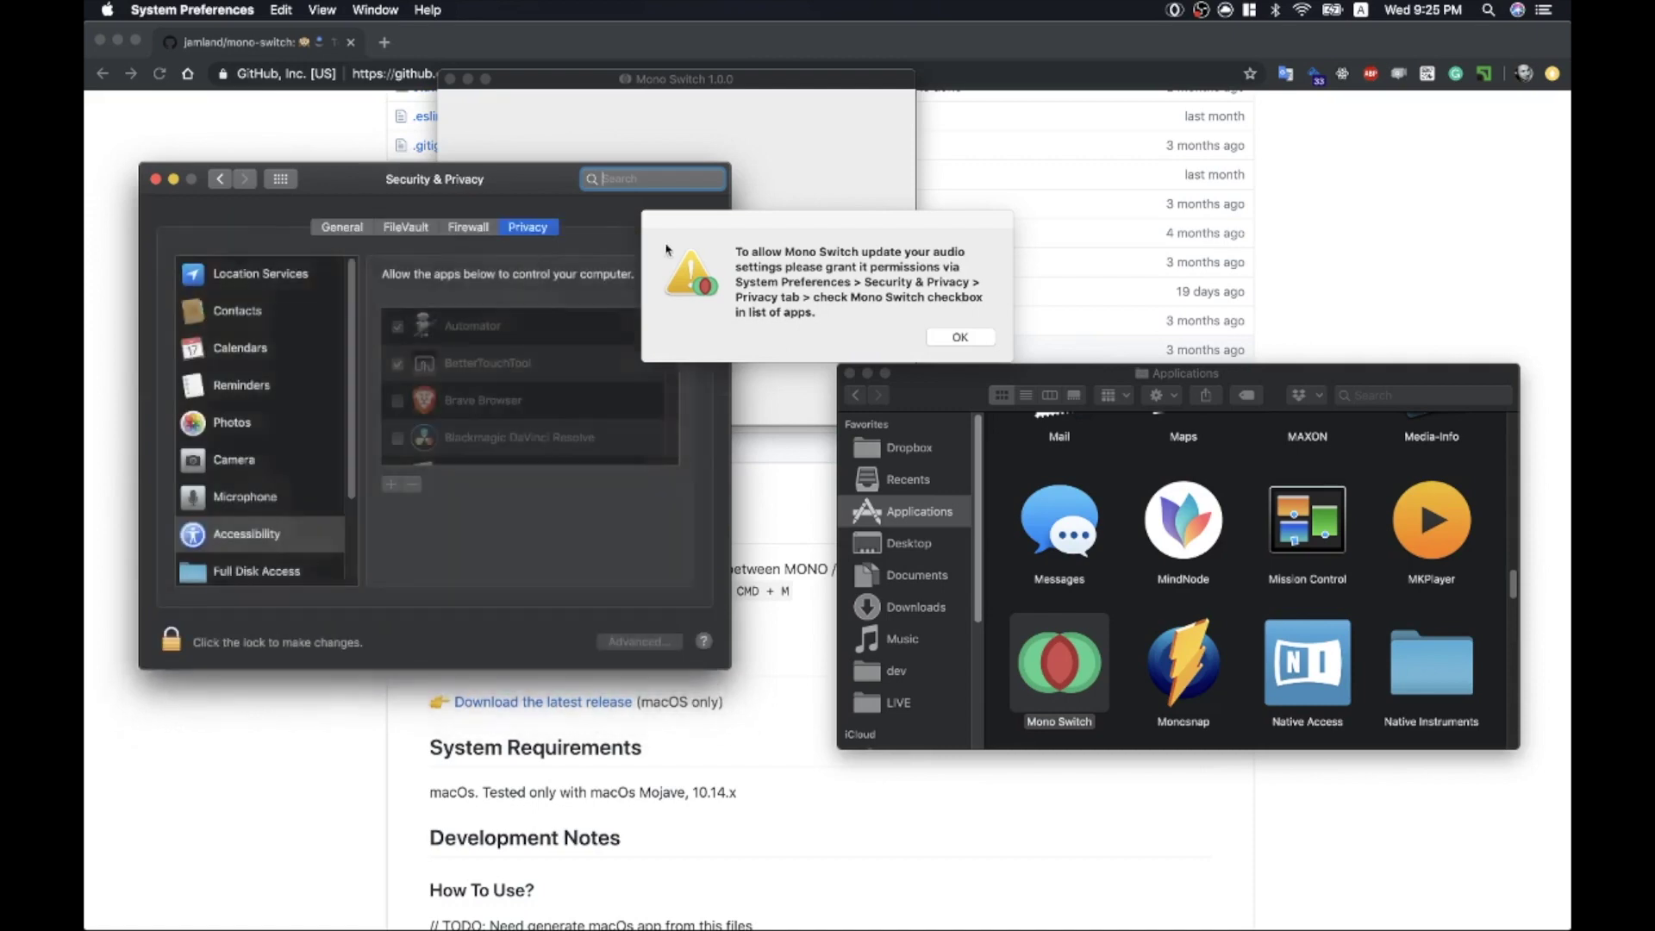
drag(699, 227, 896, 276)
- Unlock the Accessibility privacy list with the password and tick Mono Switch
click(260, 541)
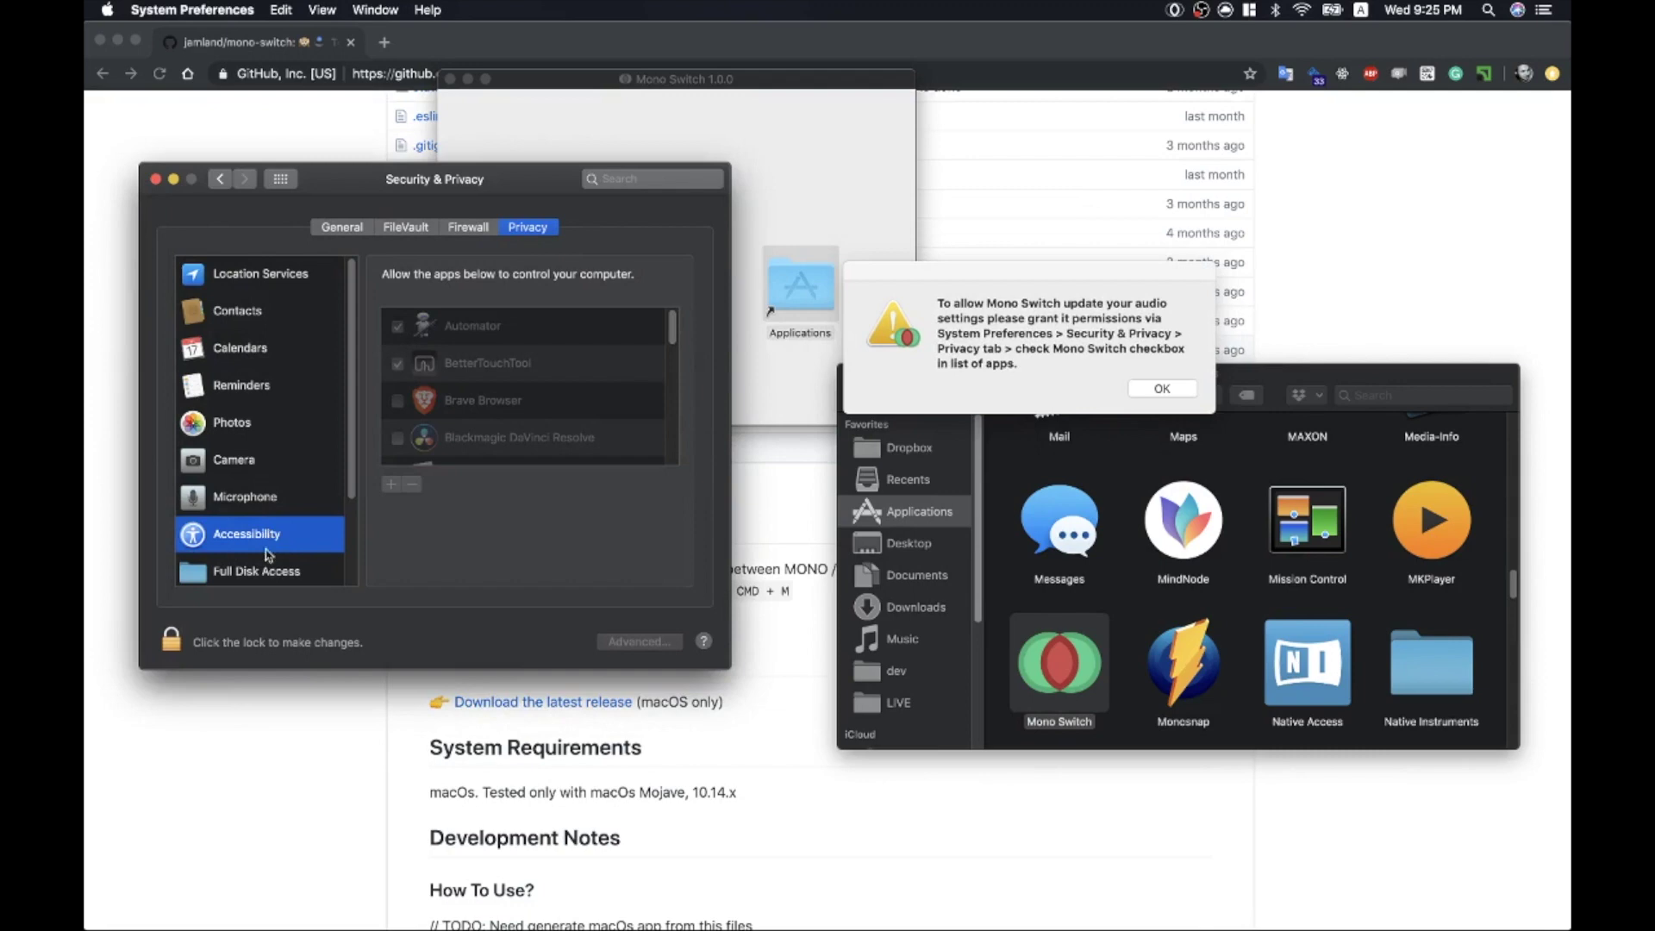
click(171, 642)
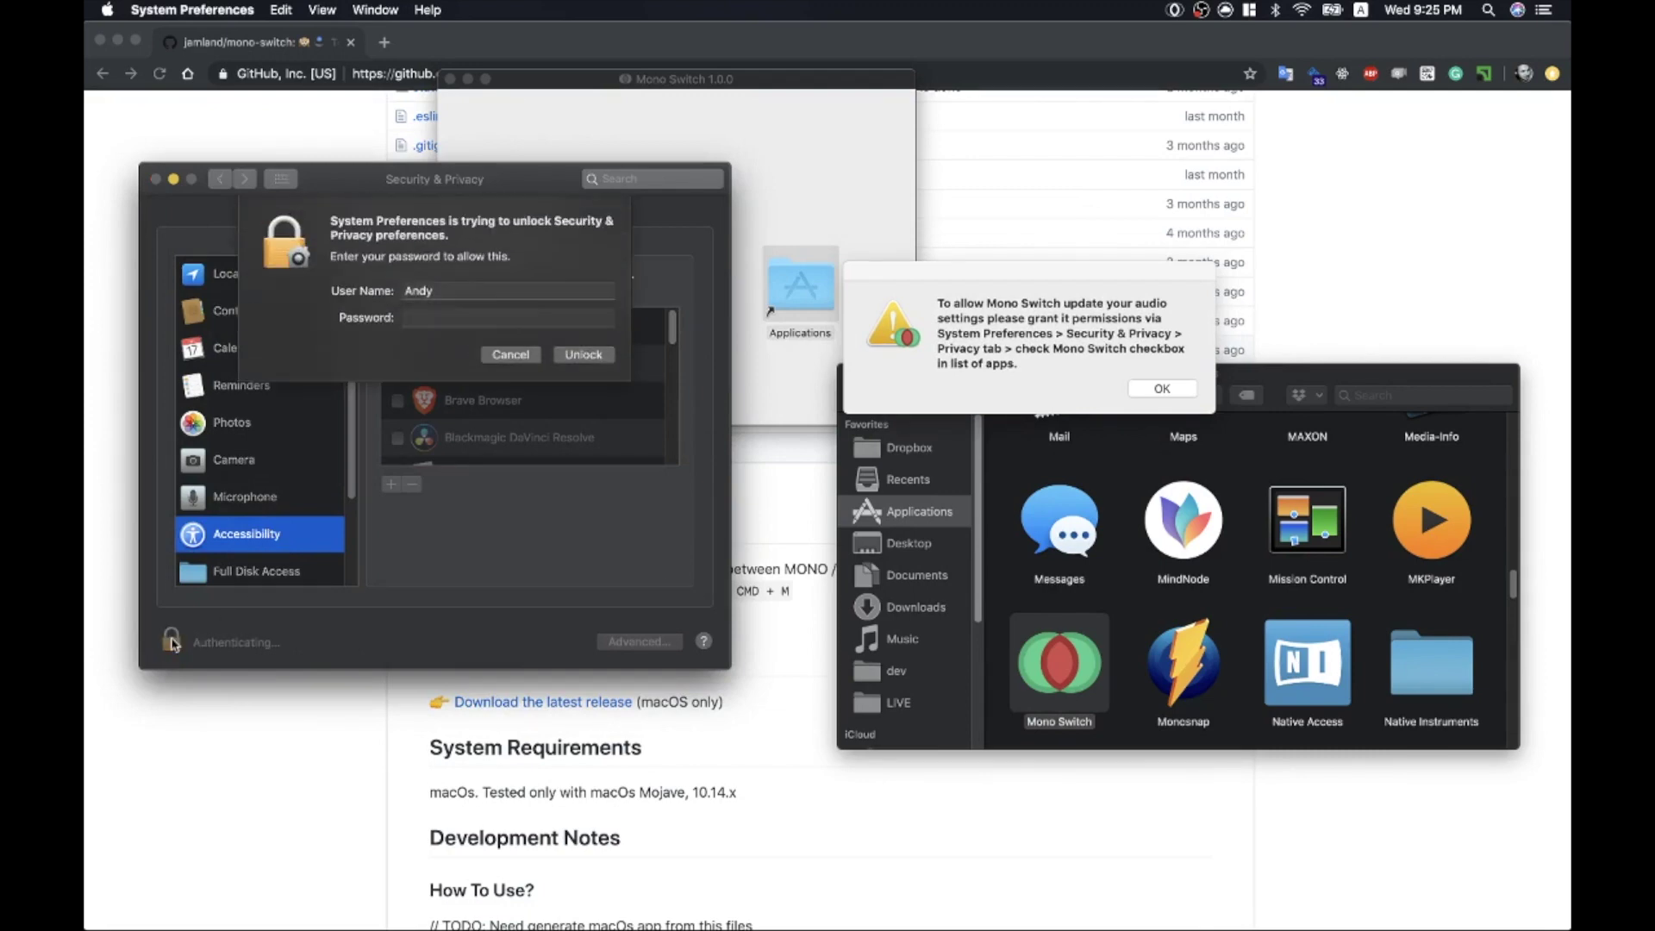
text(••••)
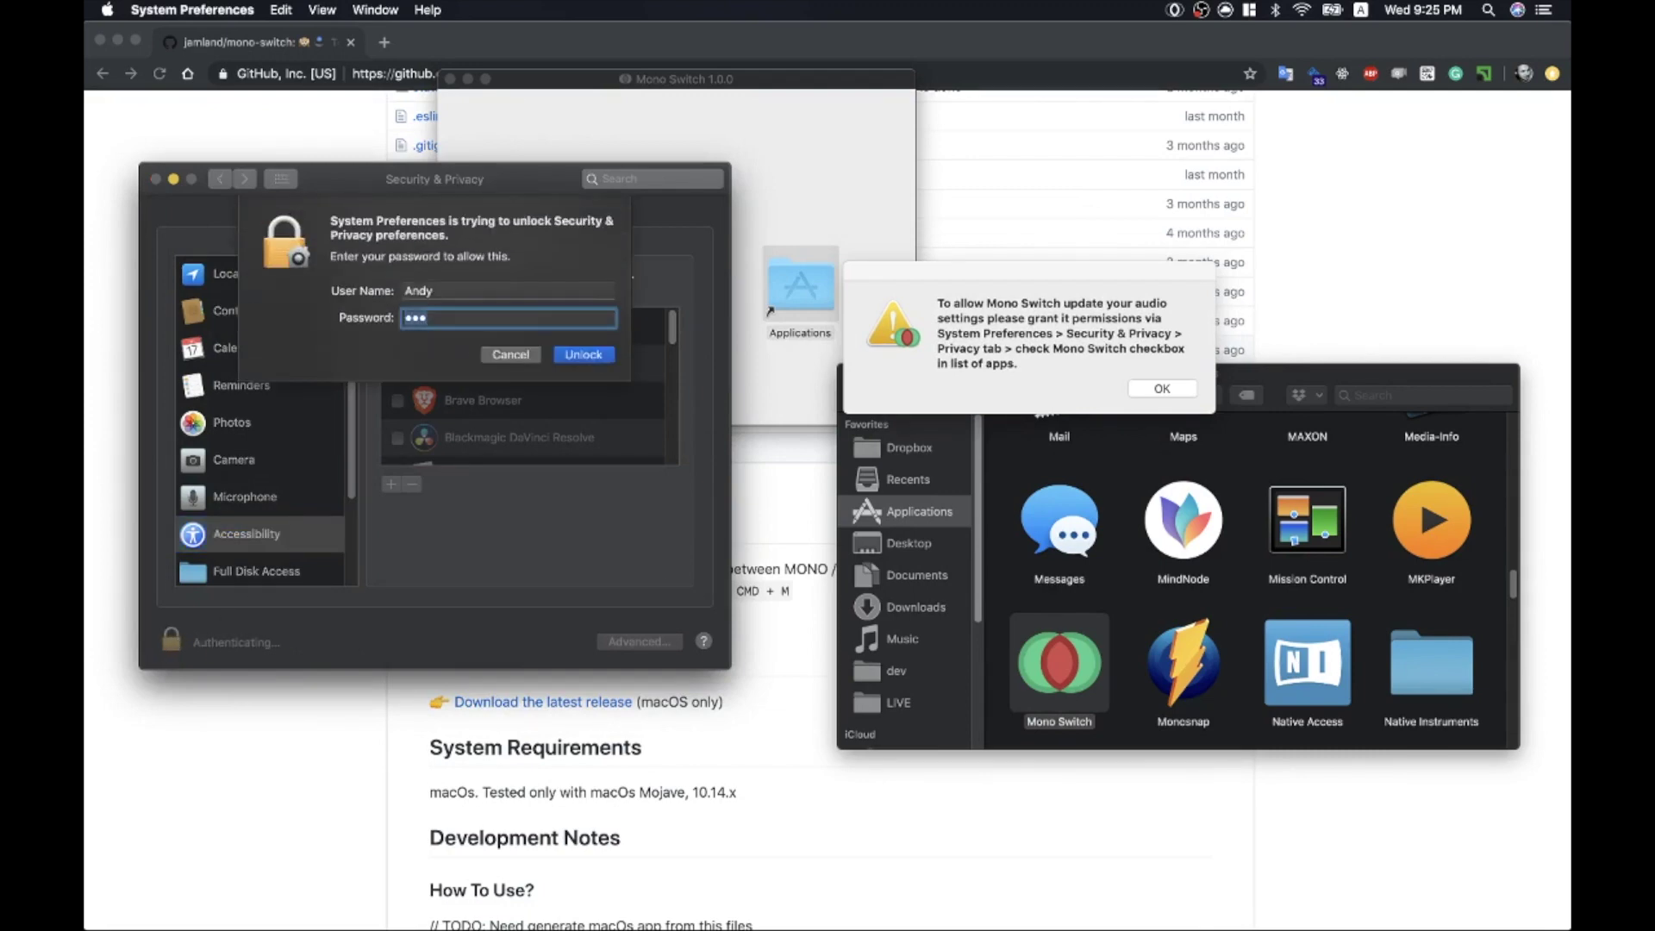
key(Return)
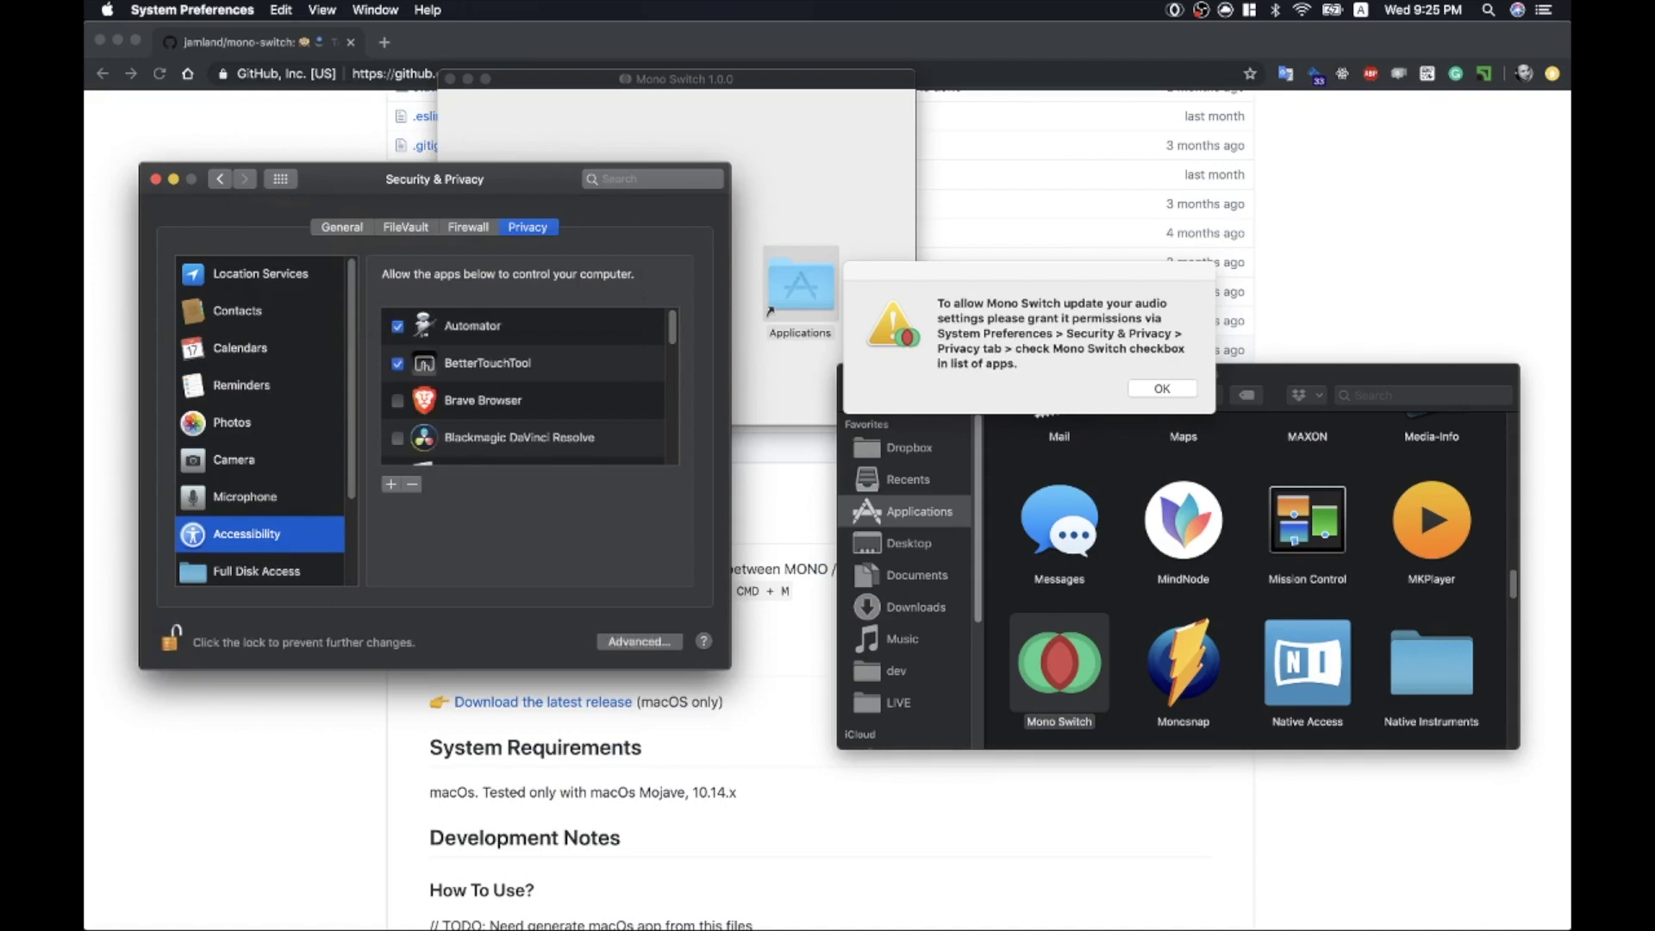
click(551, 328)
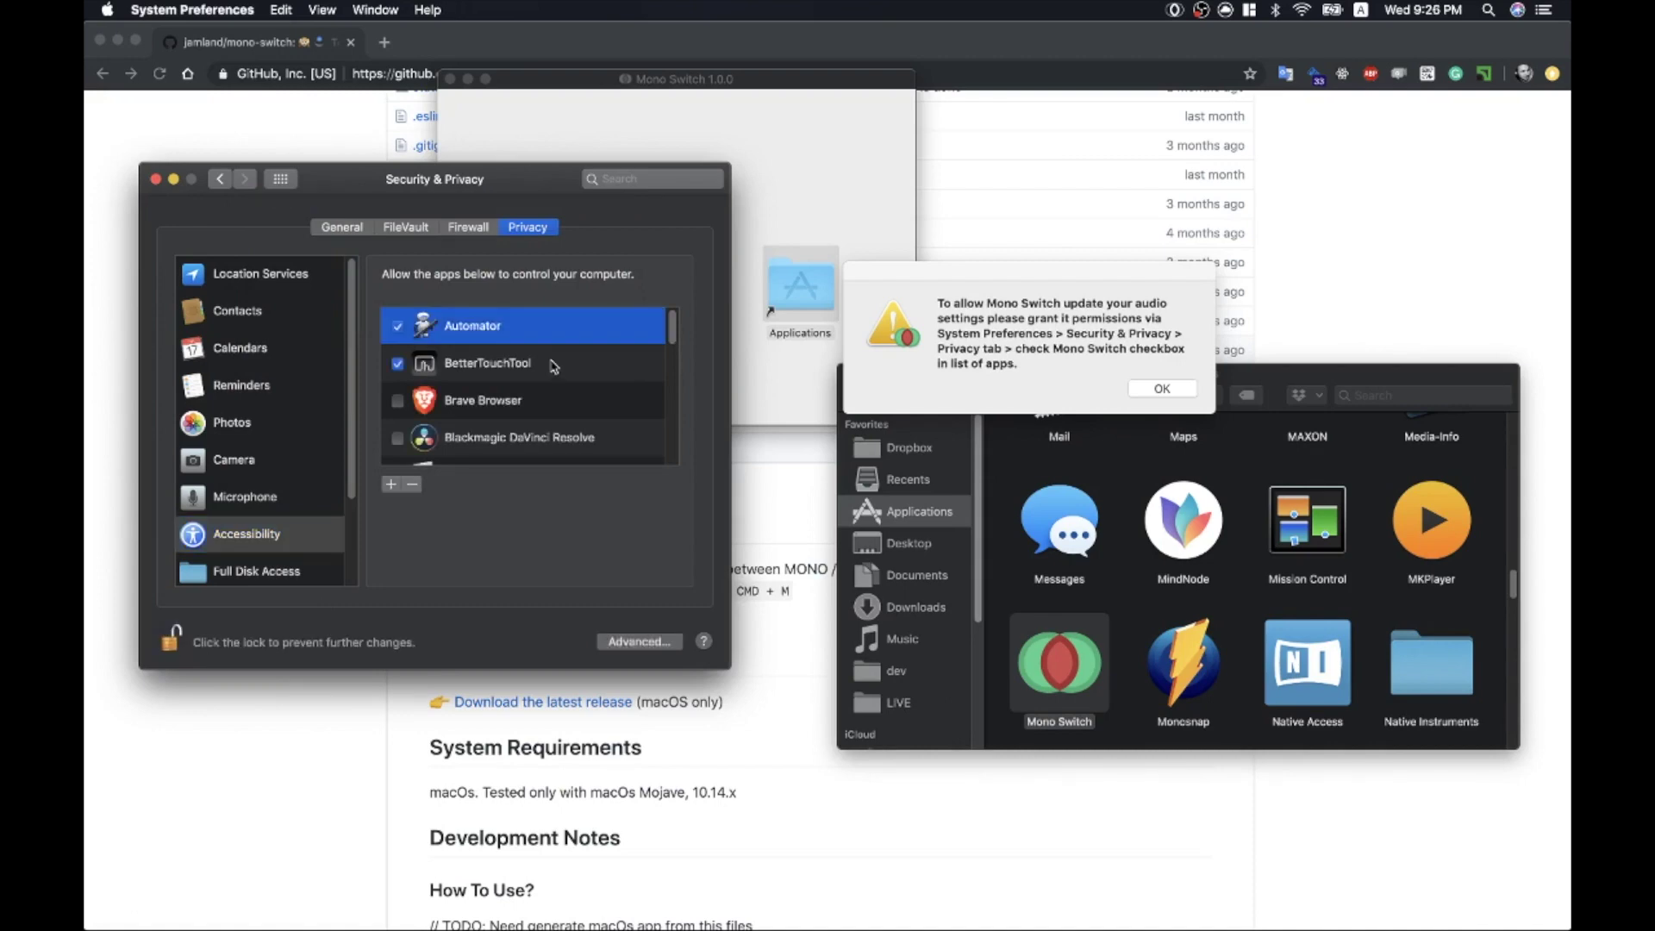
scroll(551, 367, down, 3)
scroll(551, 366, down, 3)
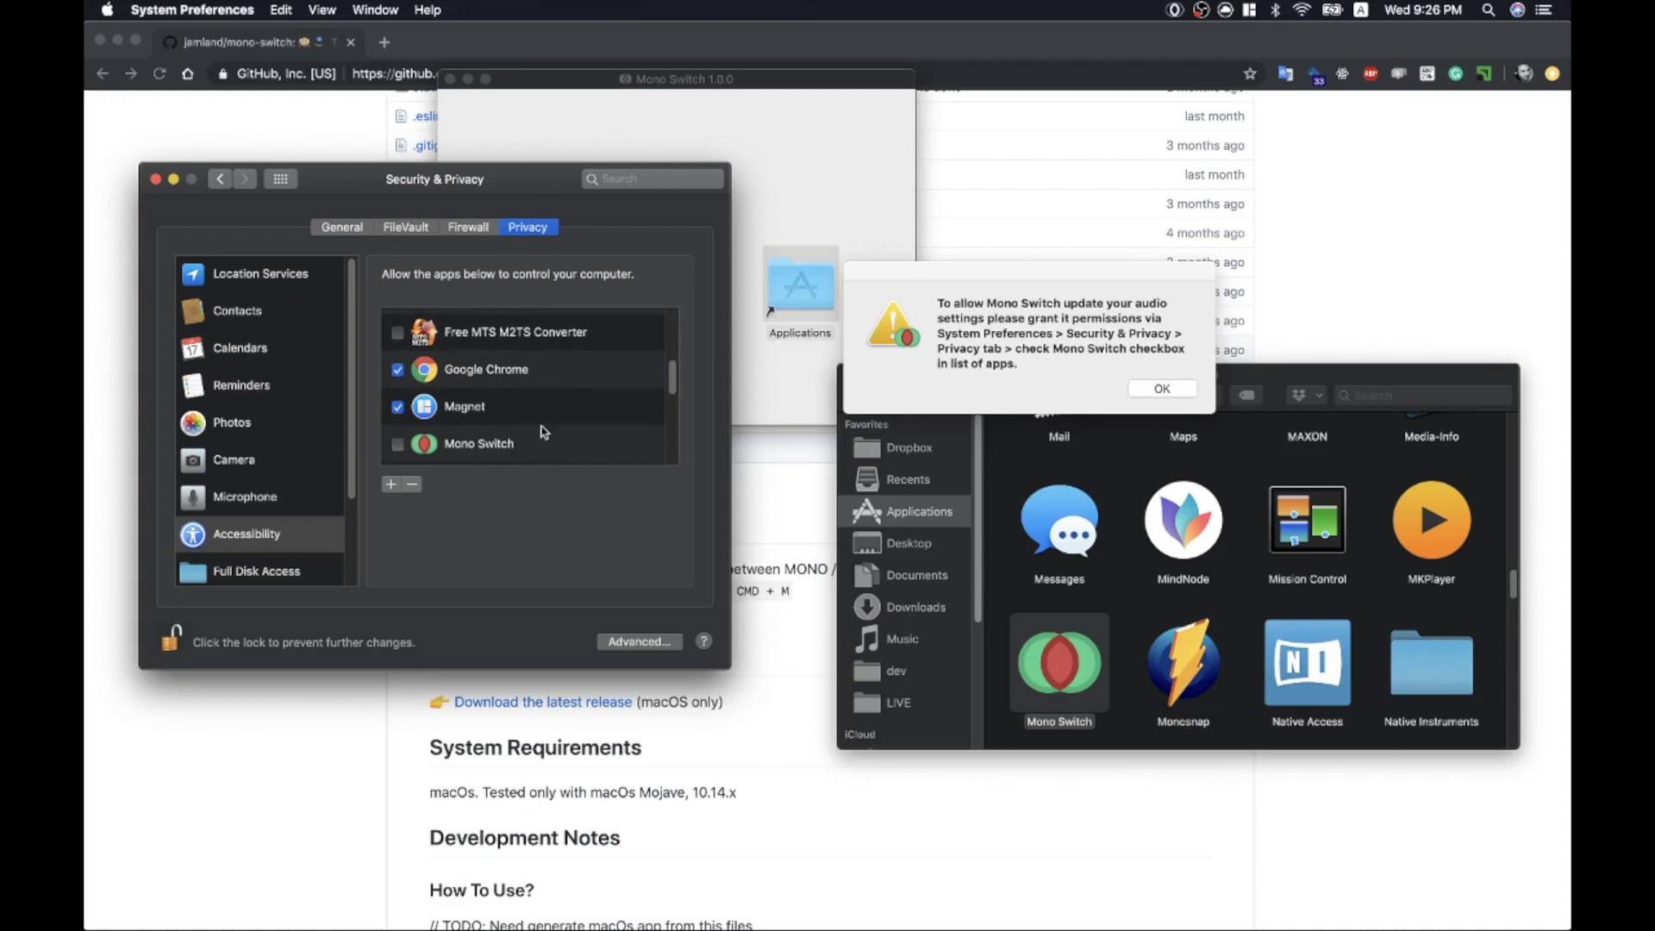
scroll(542, 431, down, 2)
click(538, 375)
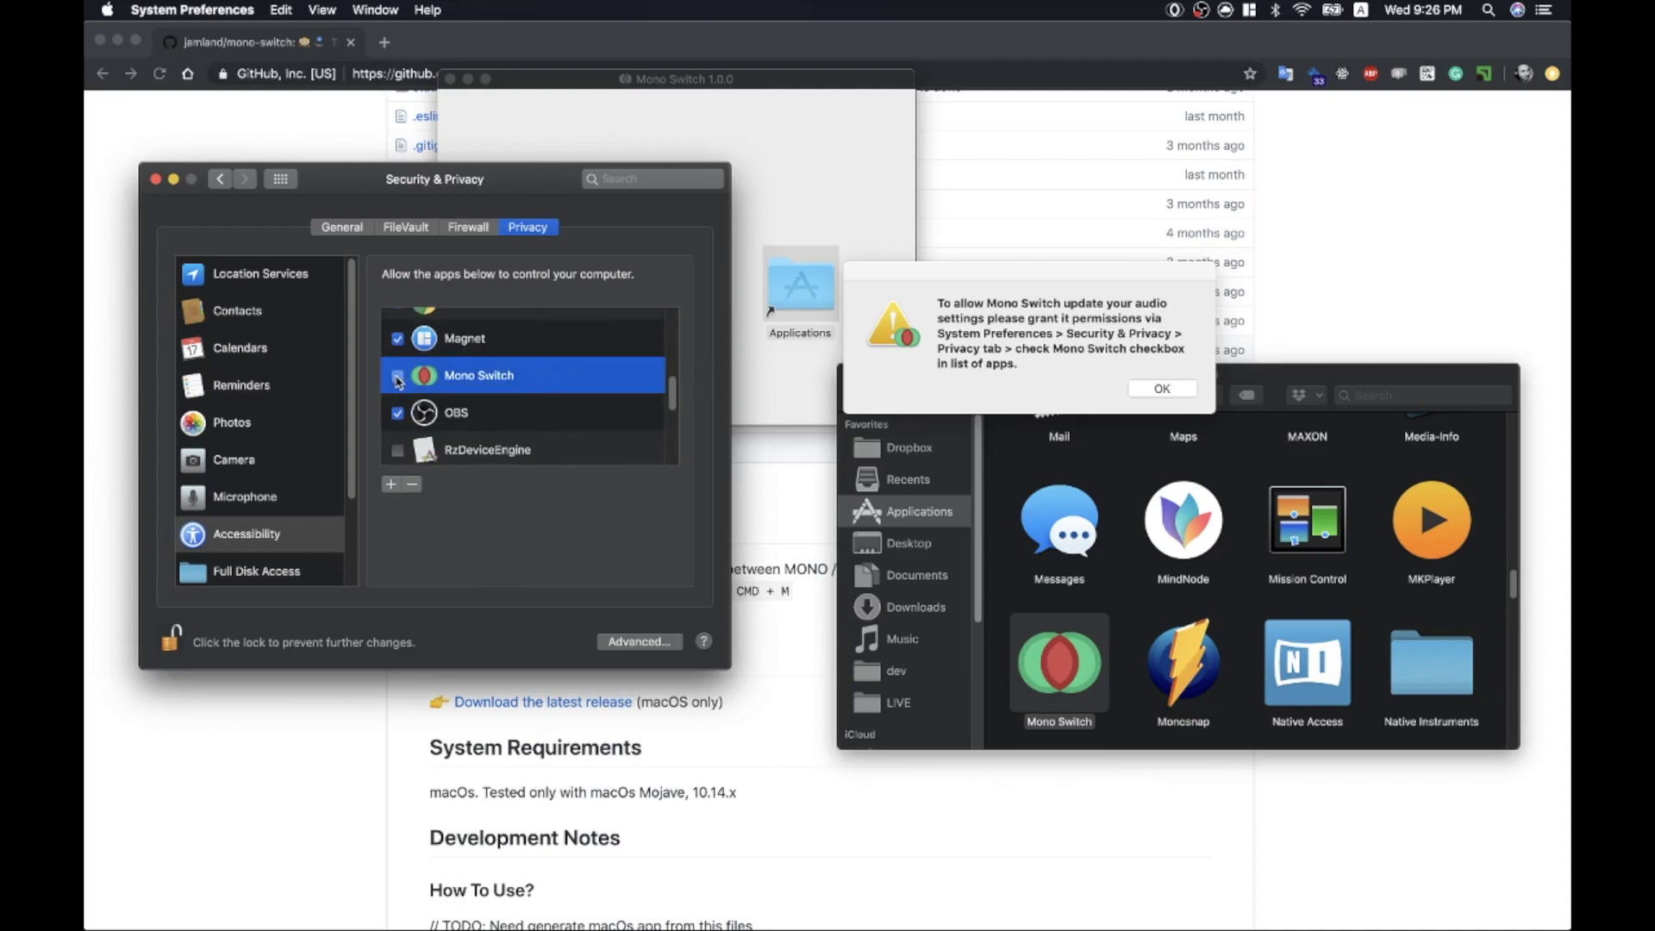
click(398, 377)
- Close System Preferences, dismiss the Mono Switch notice, and return to Bitwig Studio
click(155, 180)
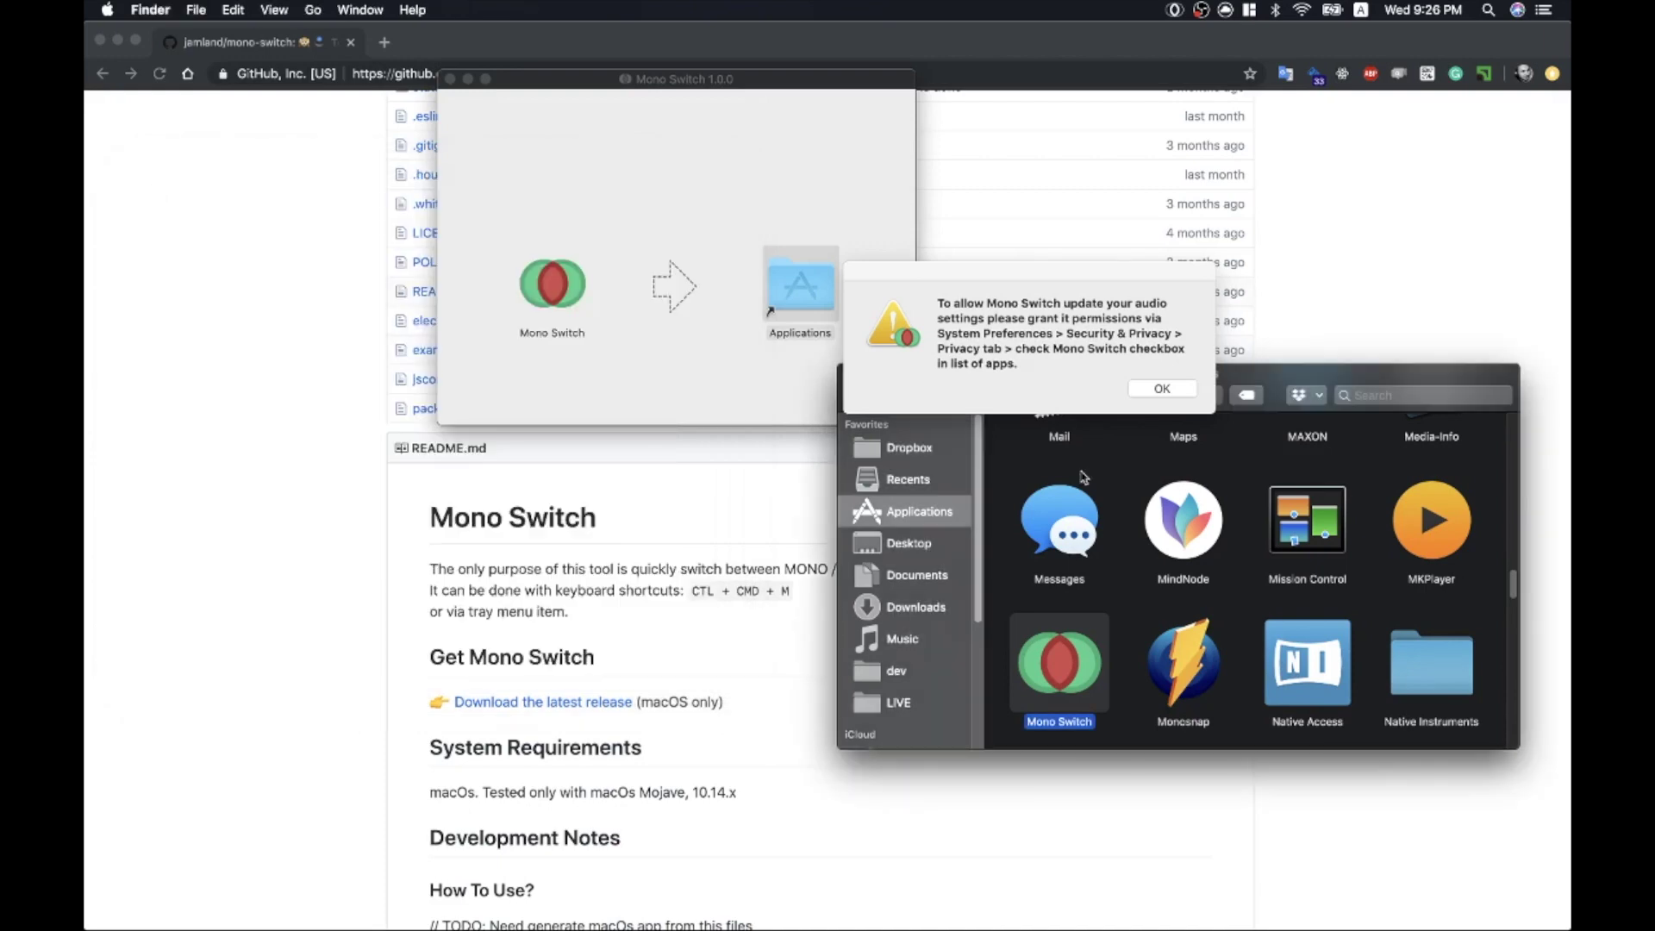
click(1161, 388)
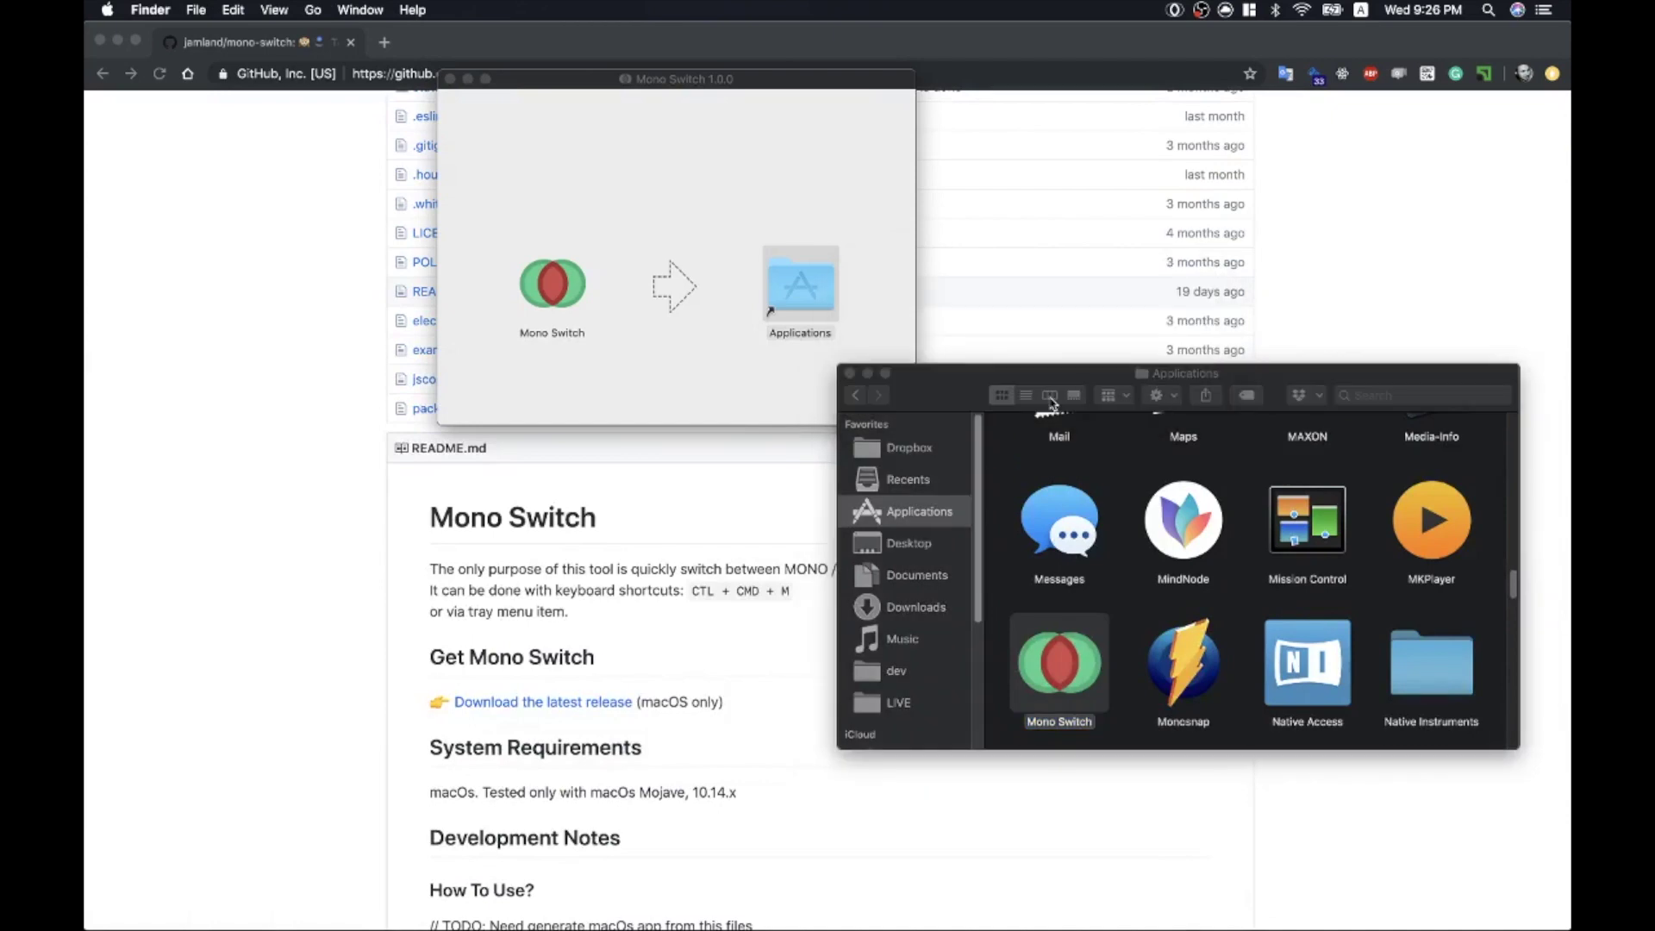
key(super+Tab)
key(Tab)
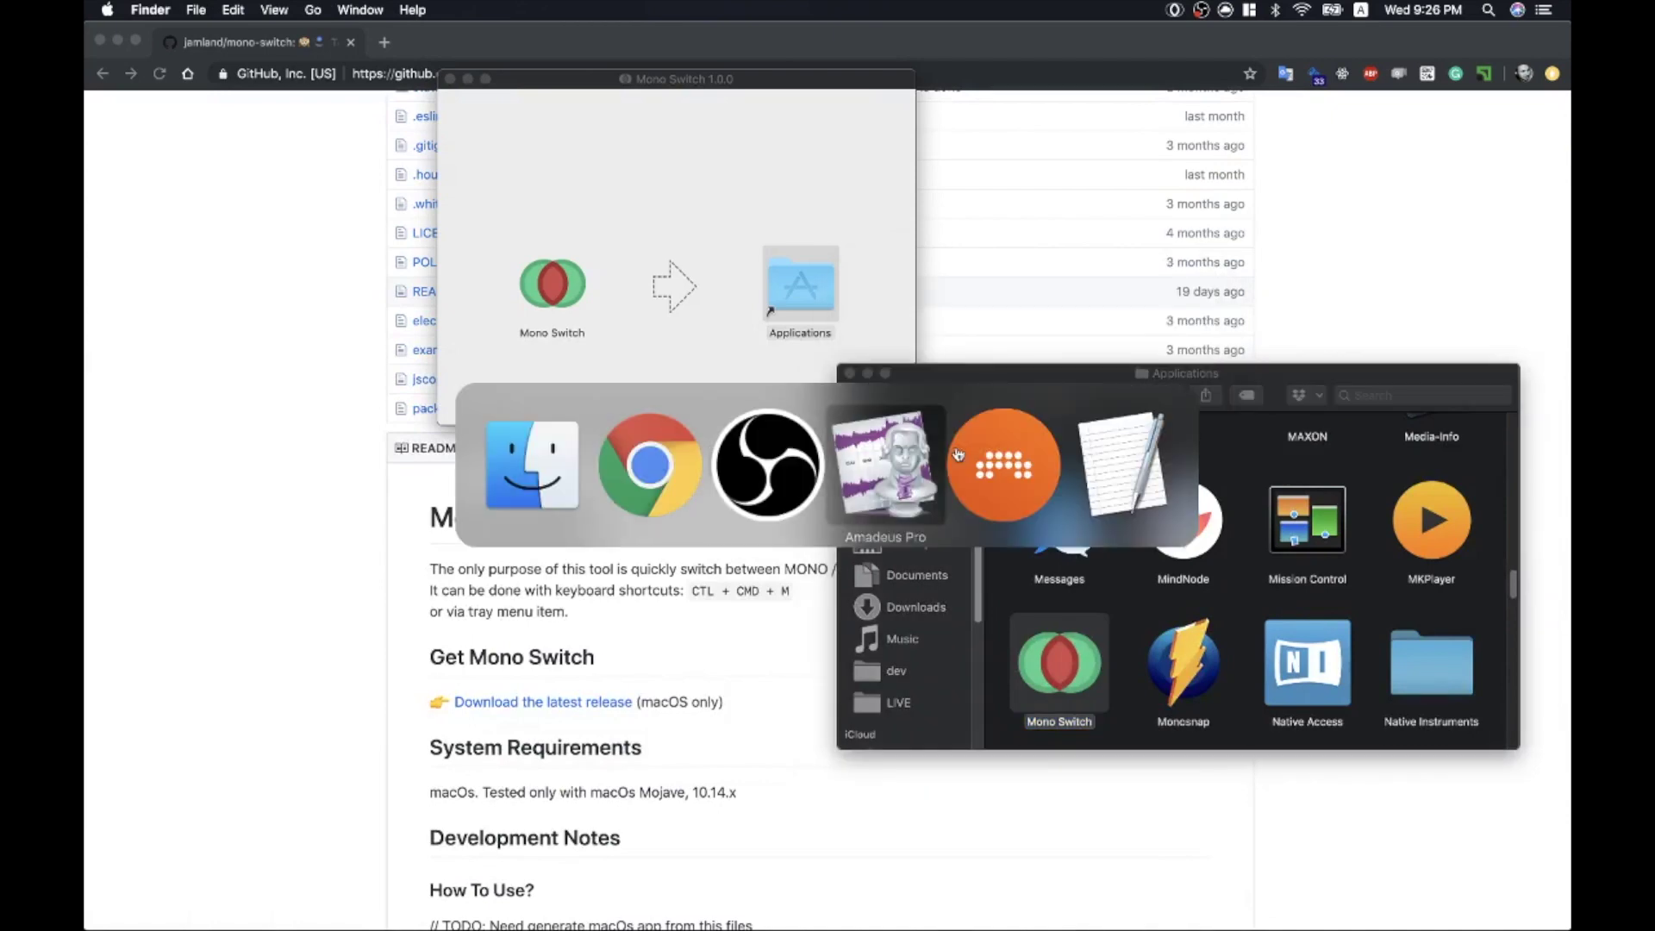
key(Tab)
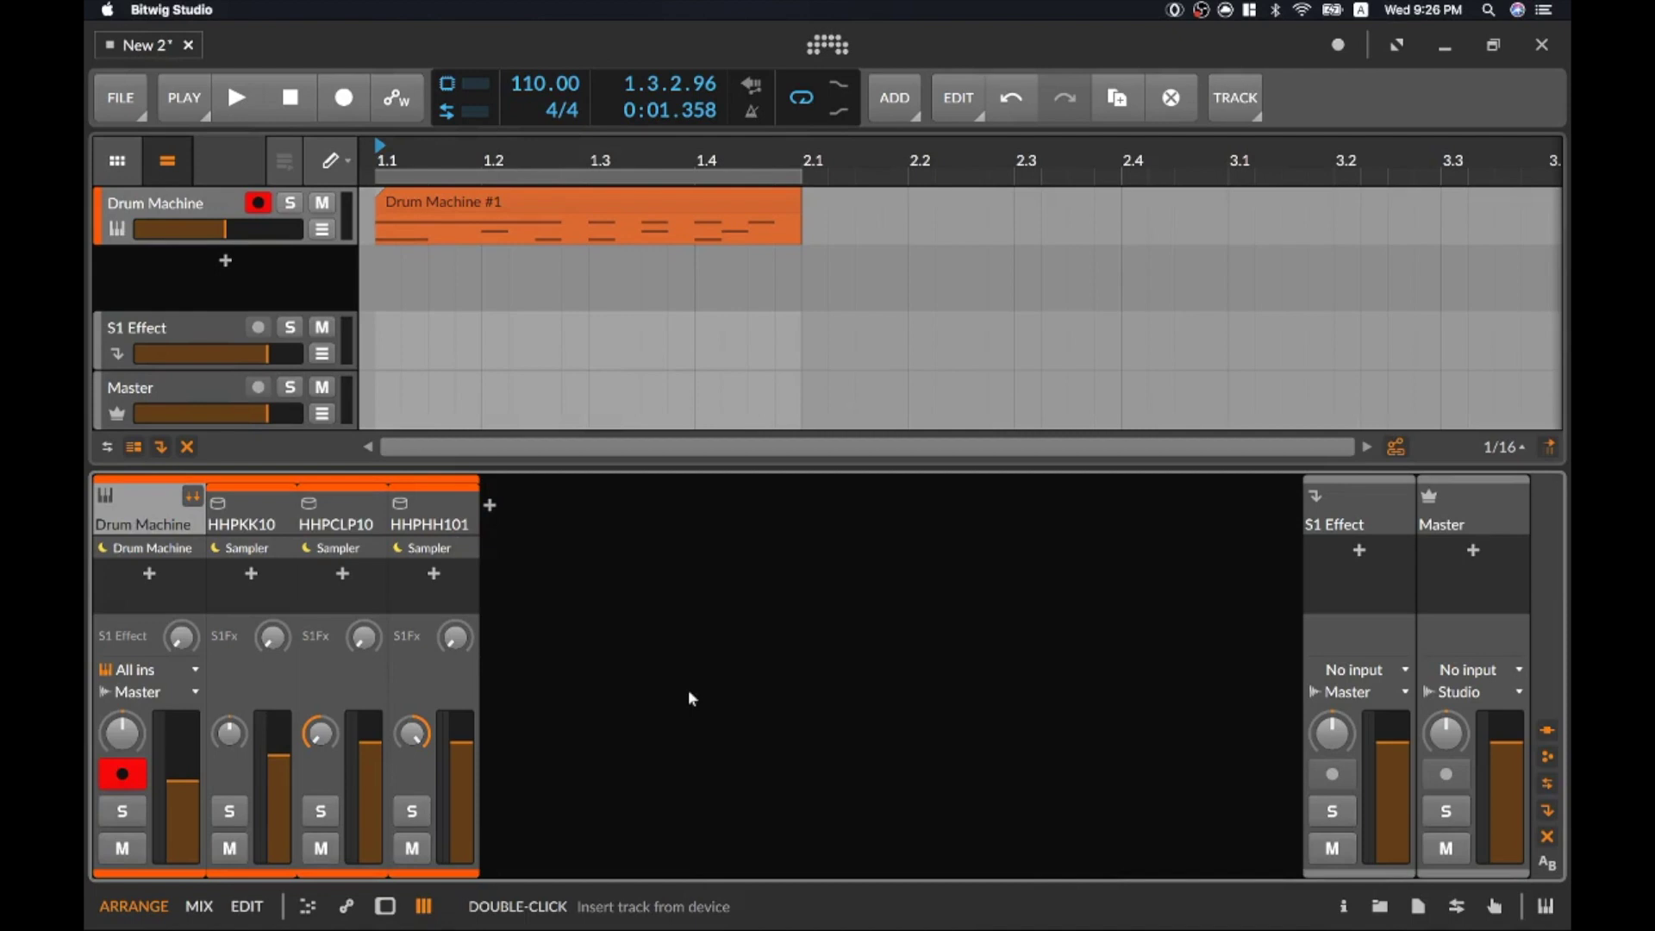
- Play the drum loop, choose Toggle mono from Mono Switch, then press Ctrl+Cmd+M twice
key(space)
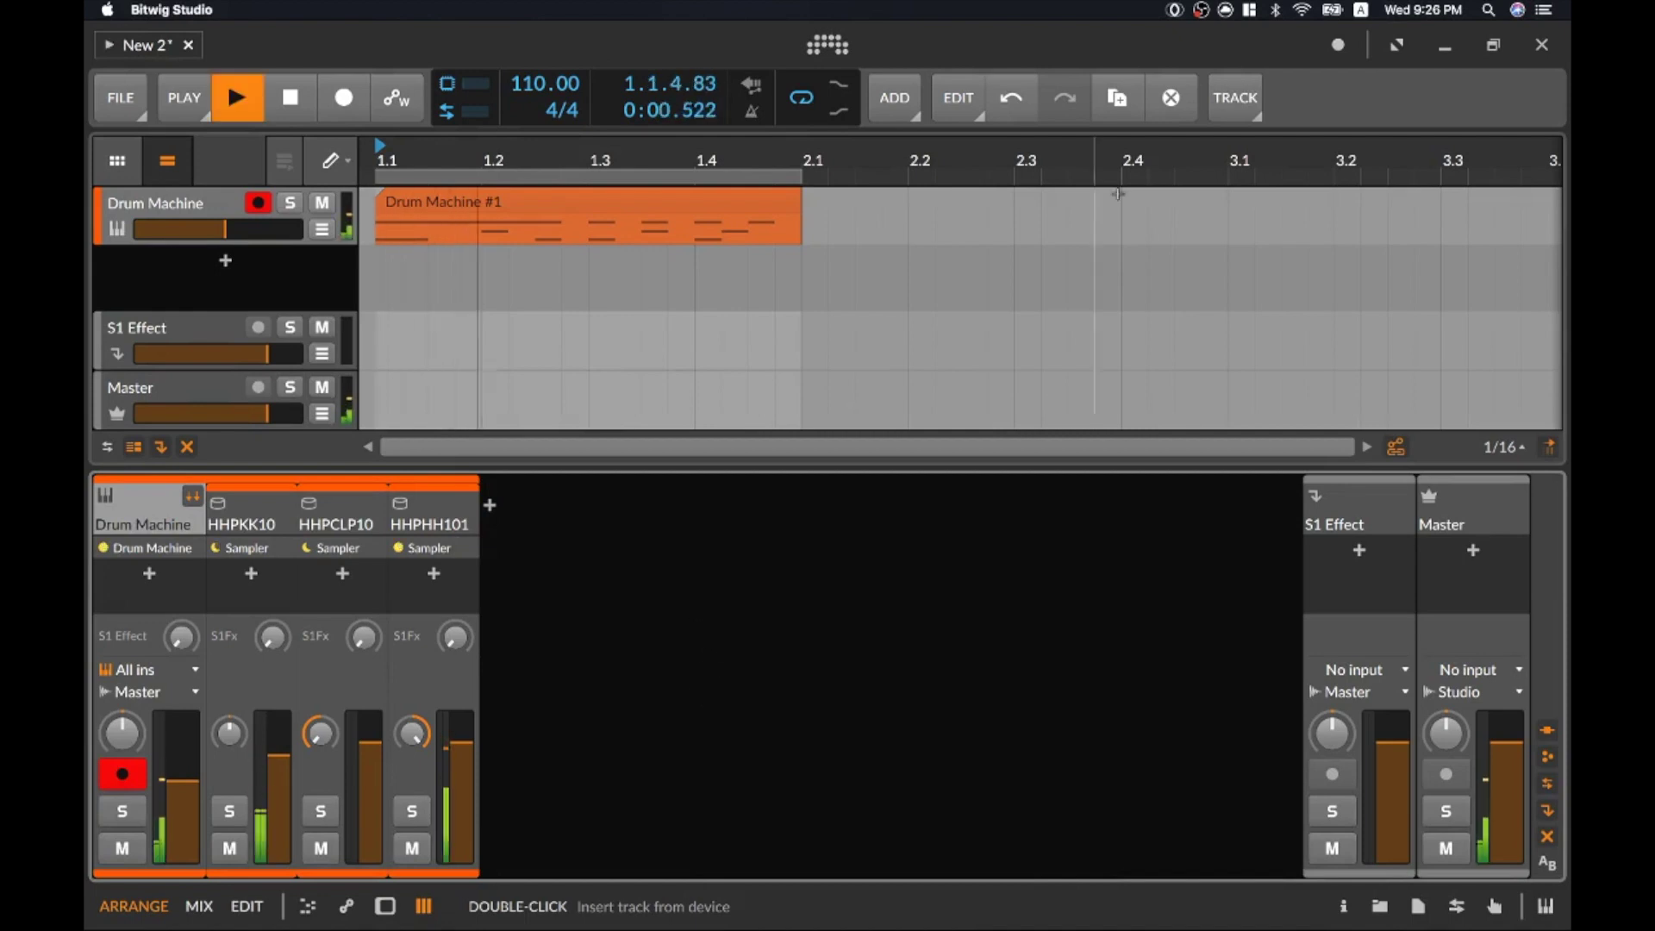
click(1175, 11)
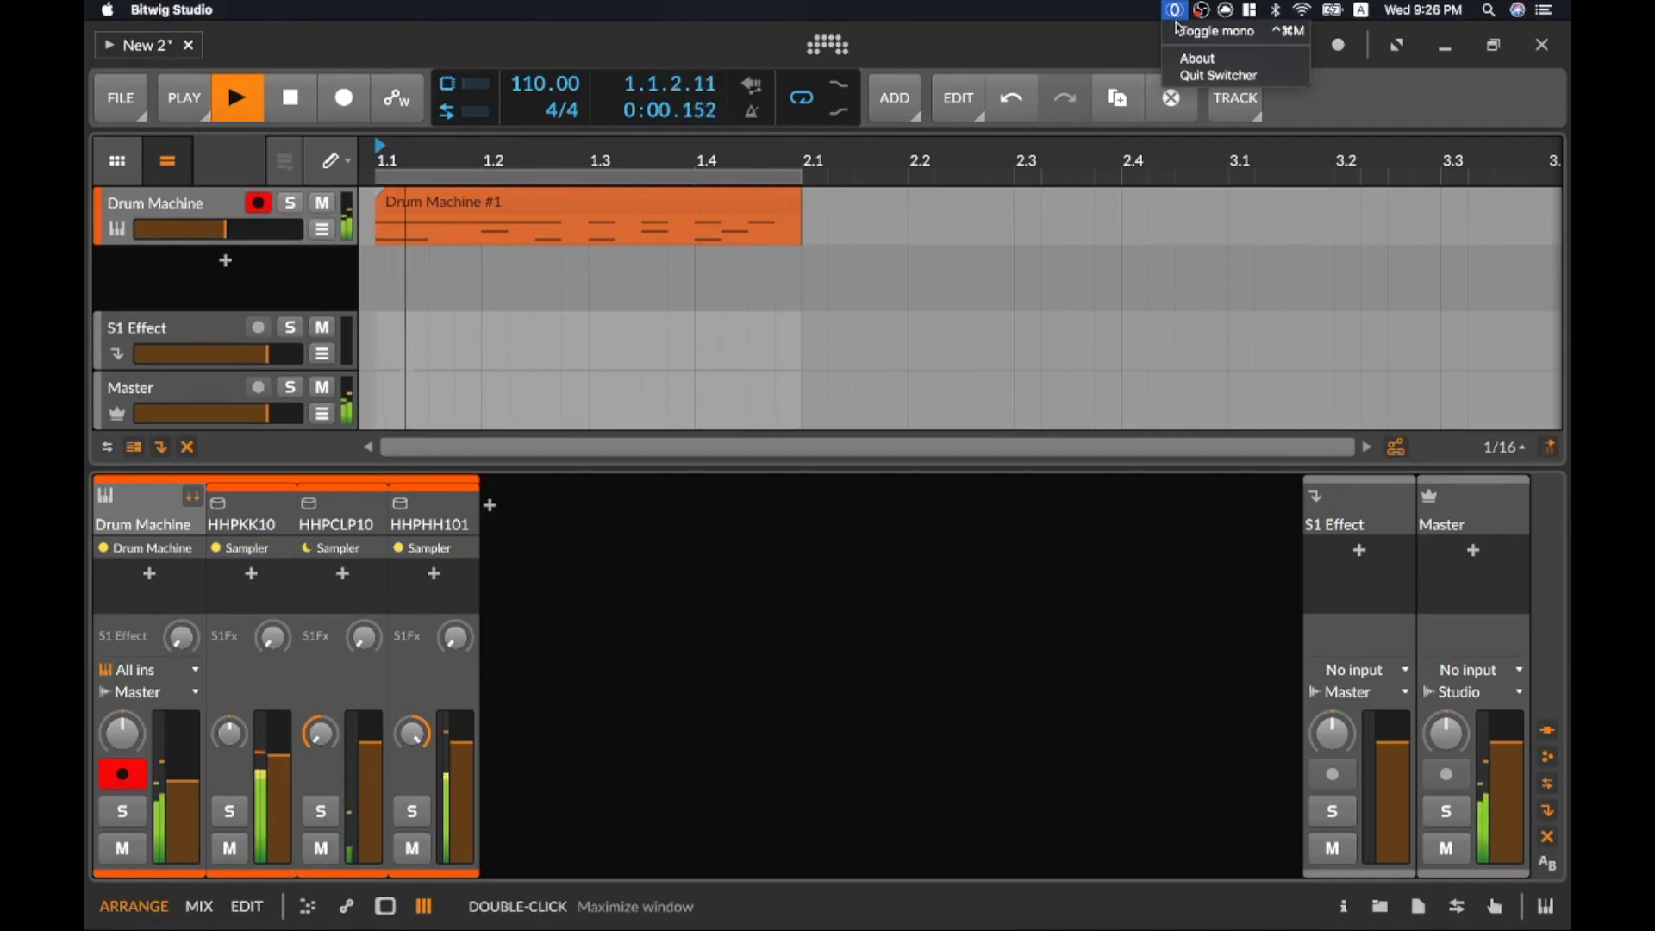
click(1183, 33)
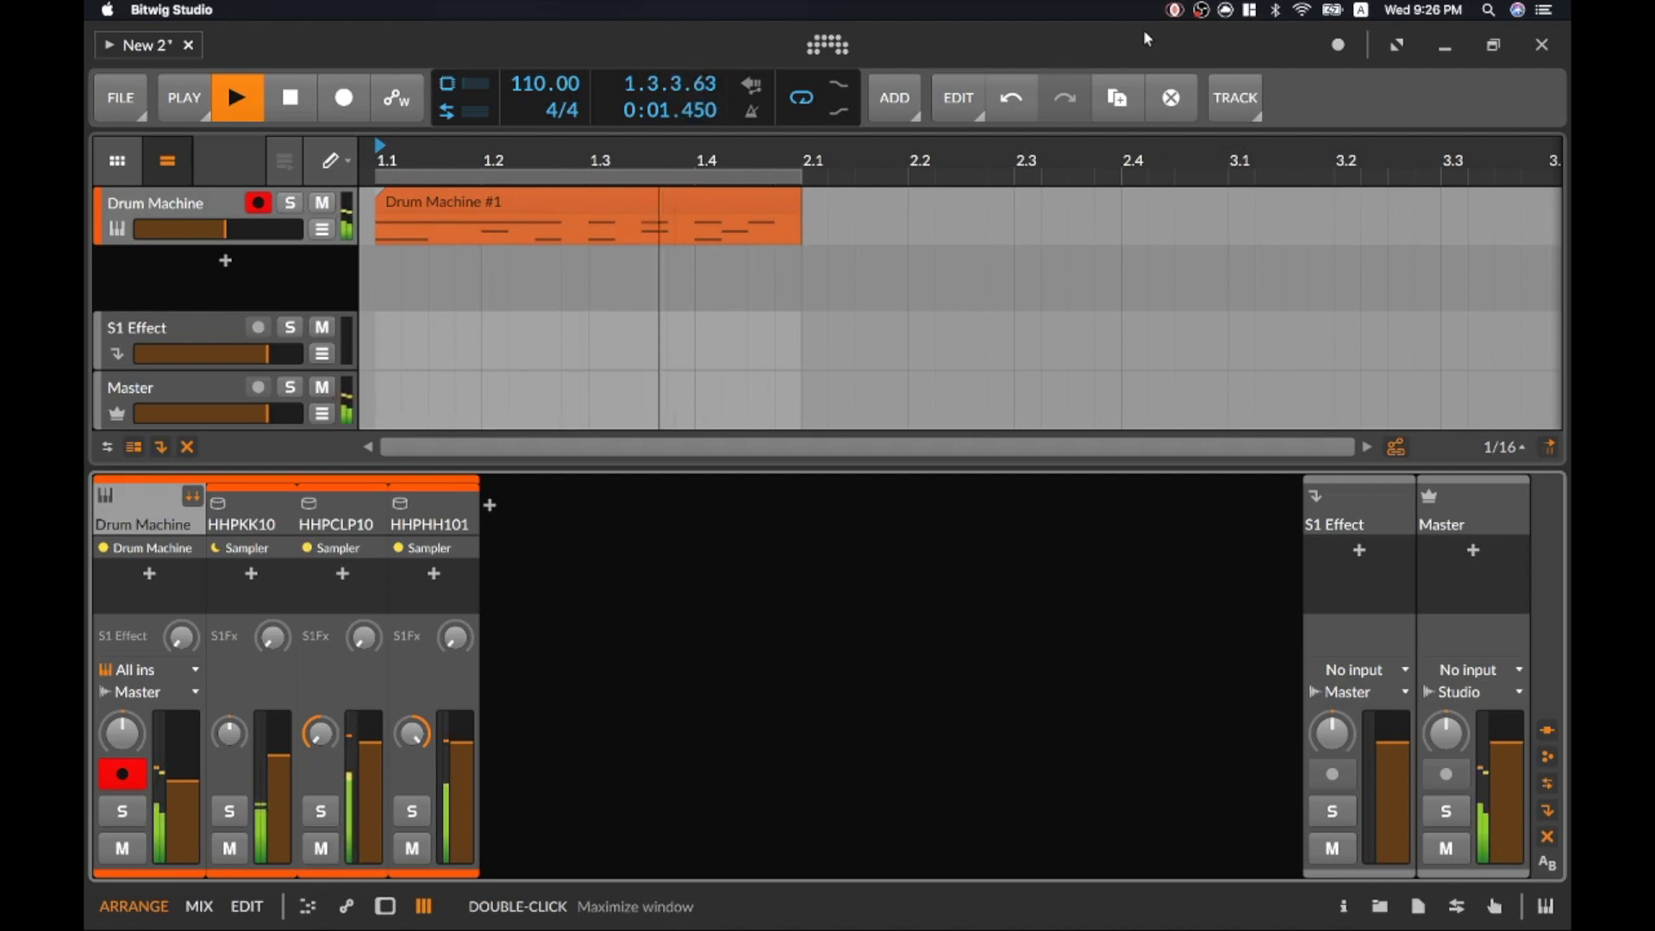
key(ctrl+super+m)
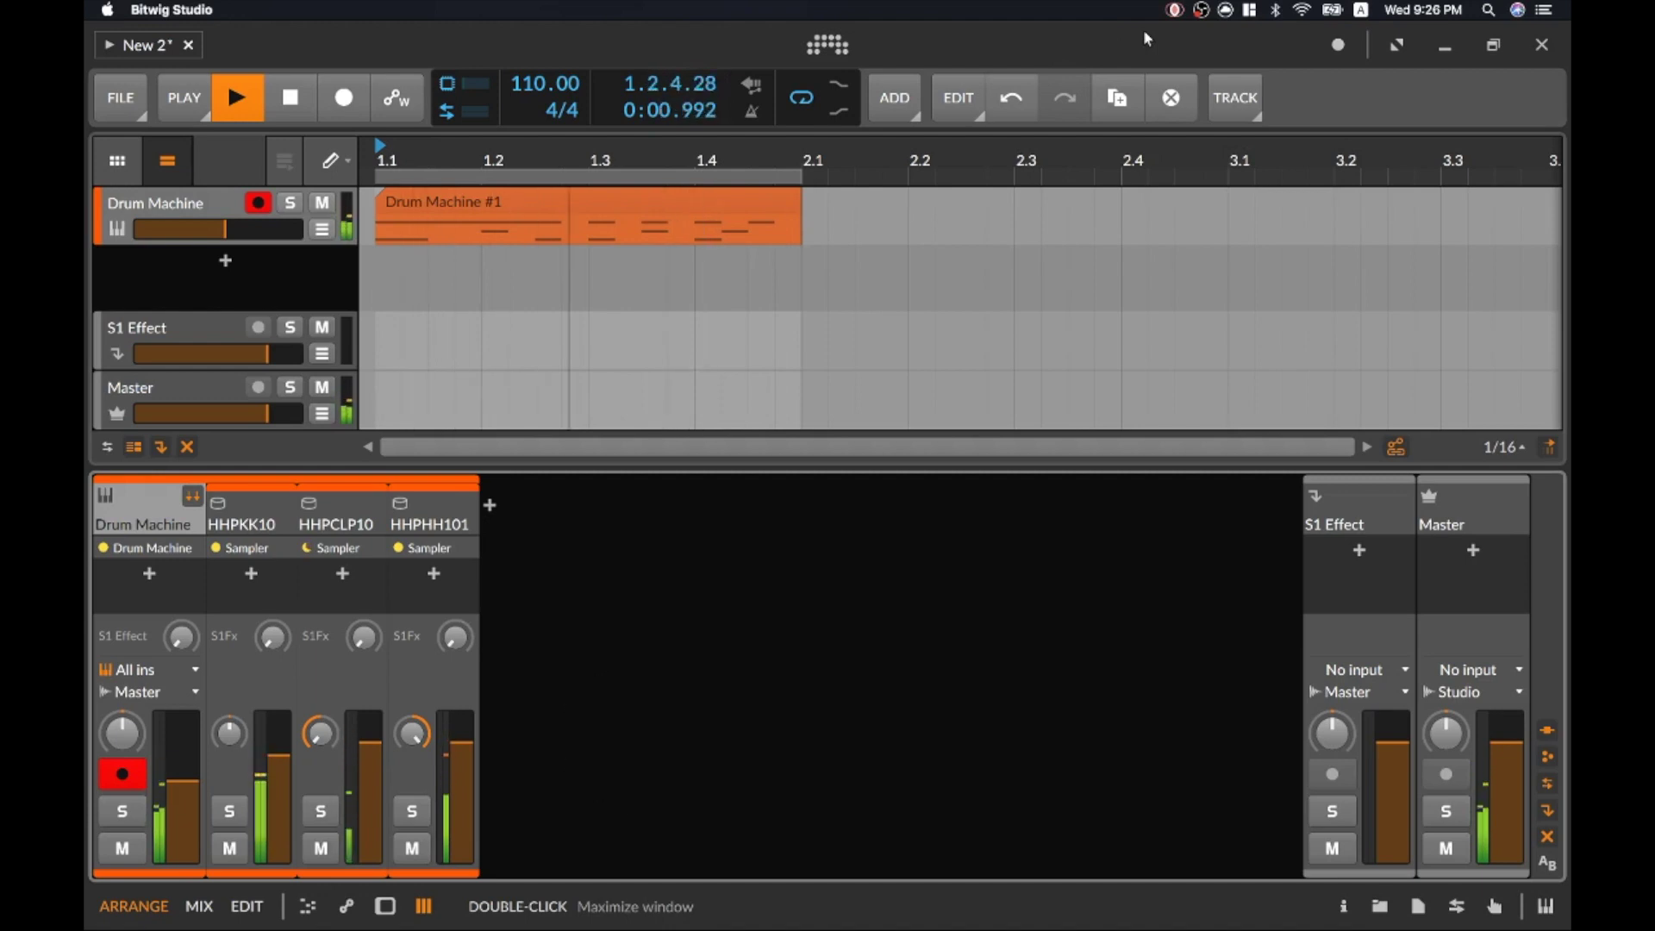
key(ctrl+super+m)
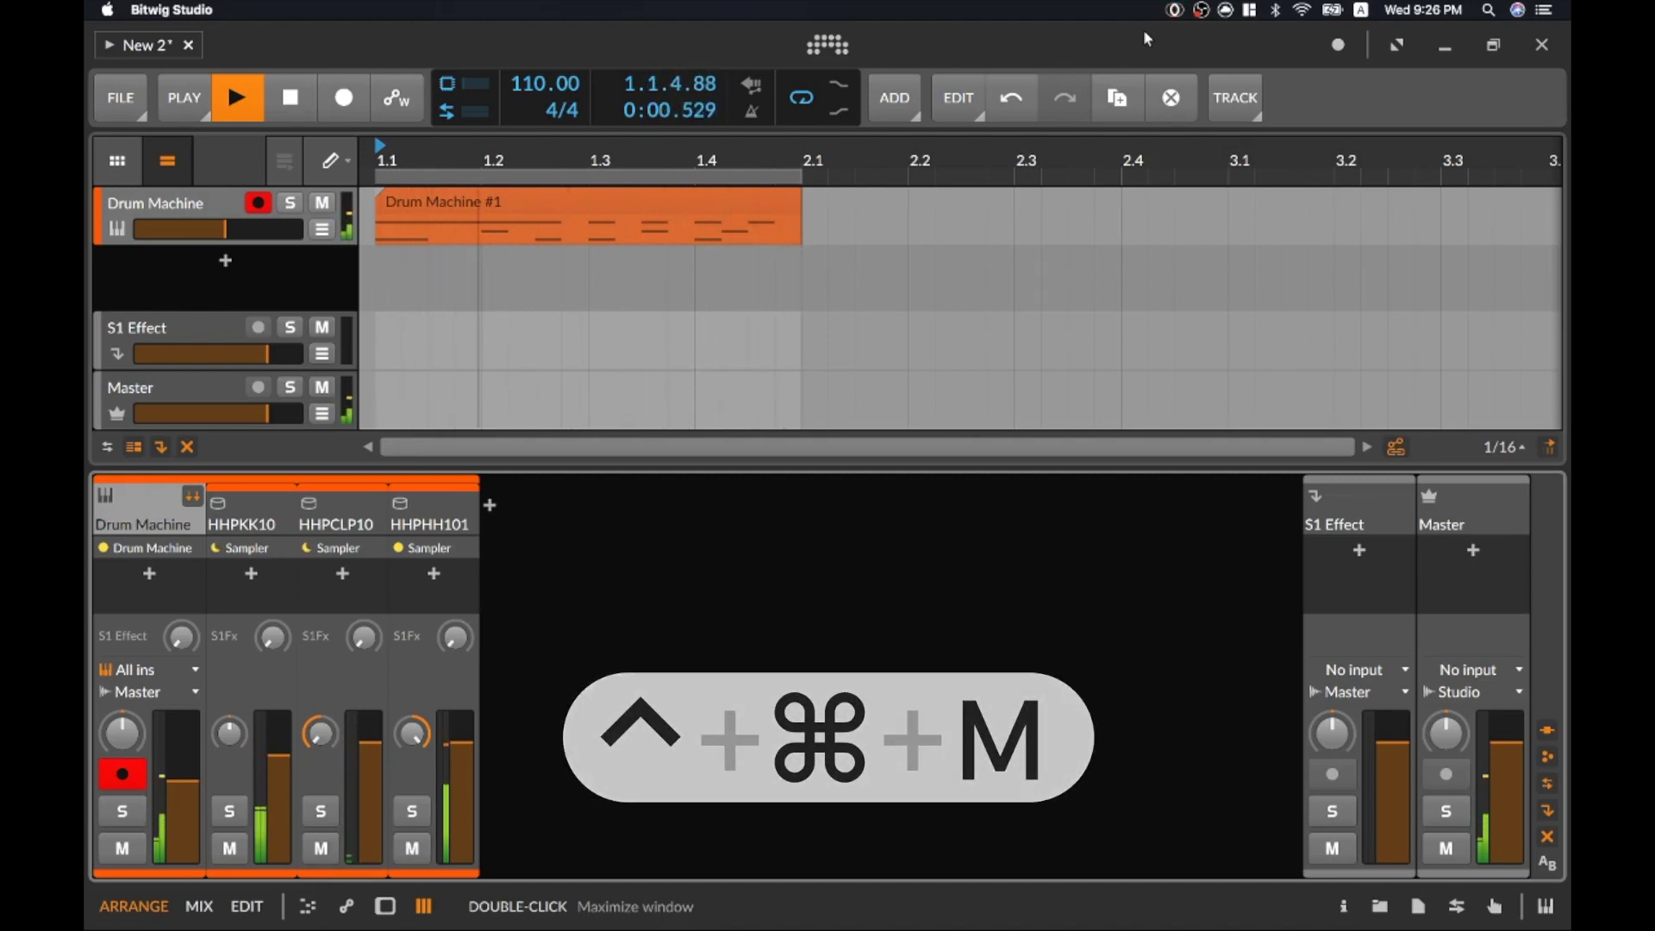